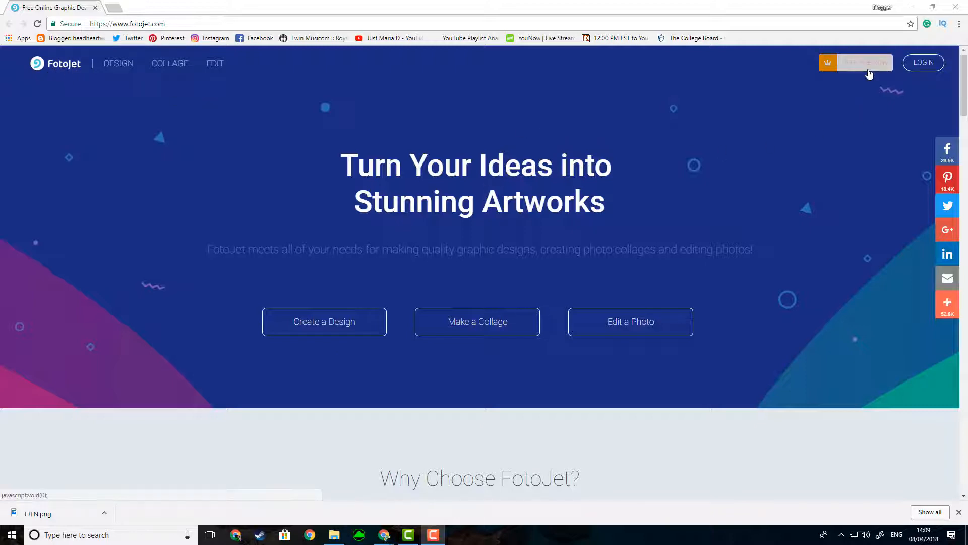
Step: Start a new design using the YouTube Thumbnail format from the Social Media Header category
left_click(331, 322)
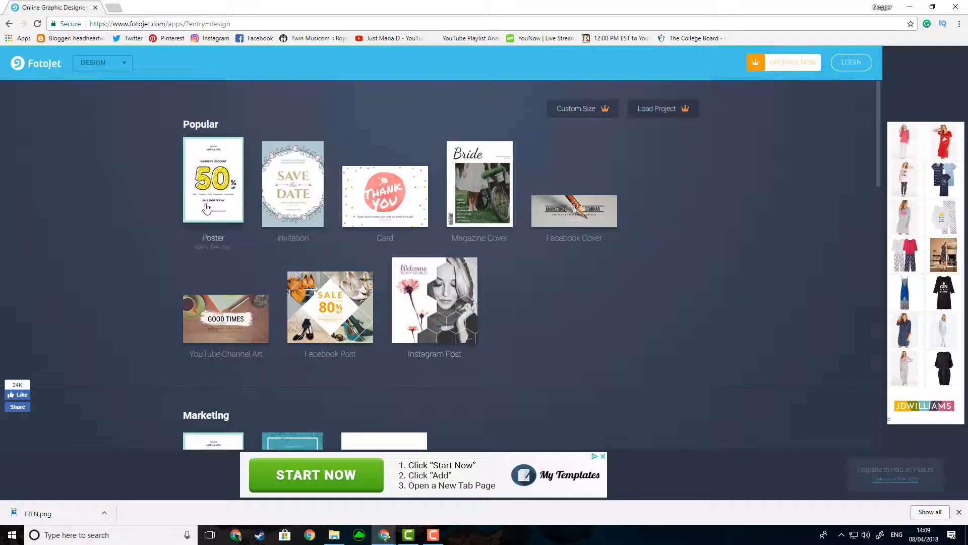
scroll(207, 209, "down", 7)
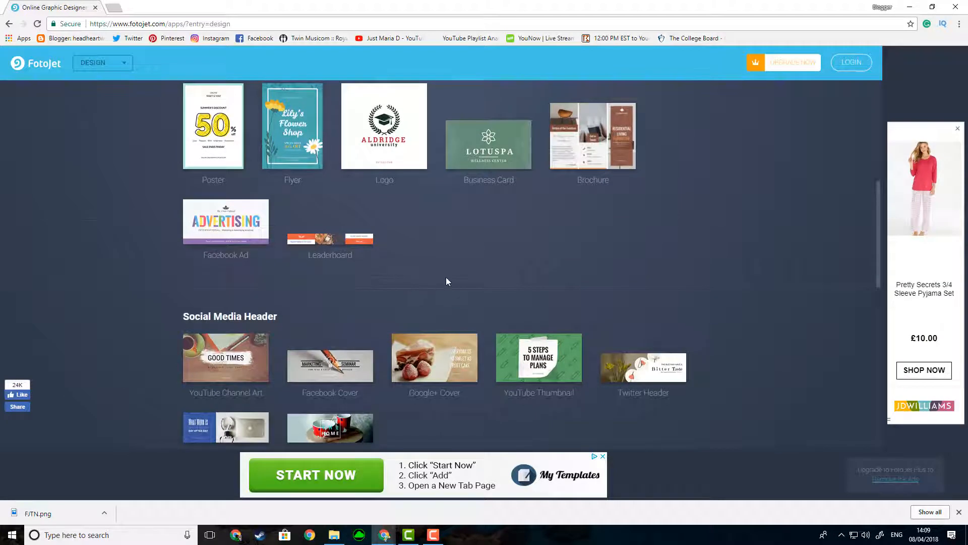
scroll(447, 282, "down", 1)
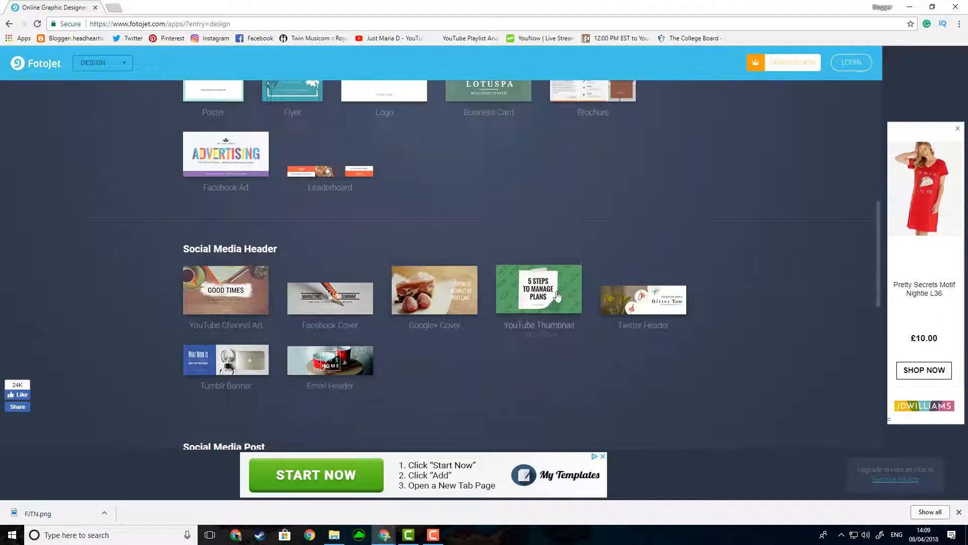
left_click(527, 287)
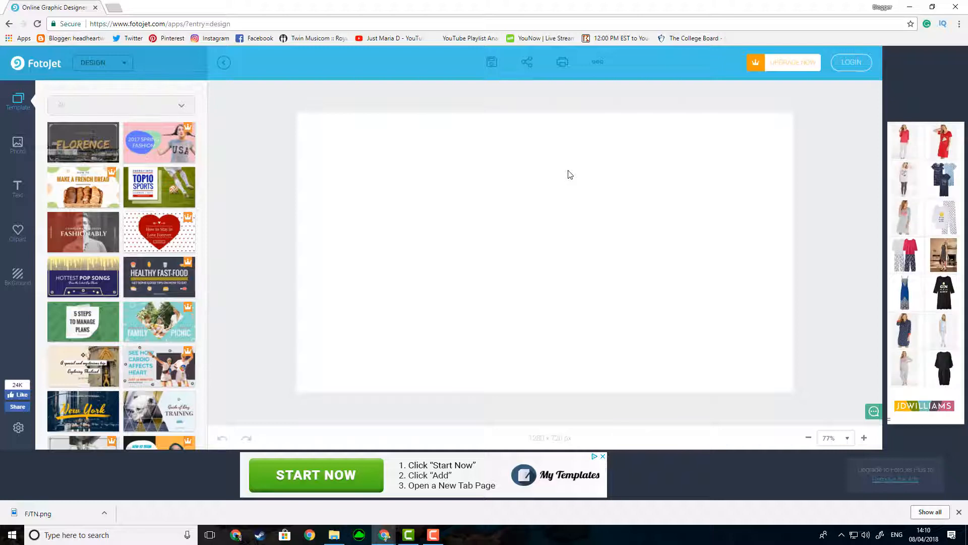
Step: Upload the marble background and YouTube bubble icon images from the Desktop's YouTube folder as photos
left_click(18, 147)
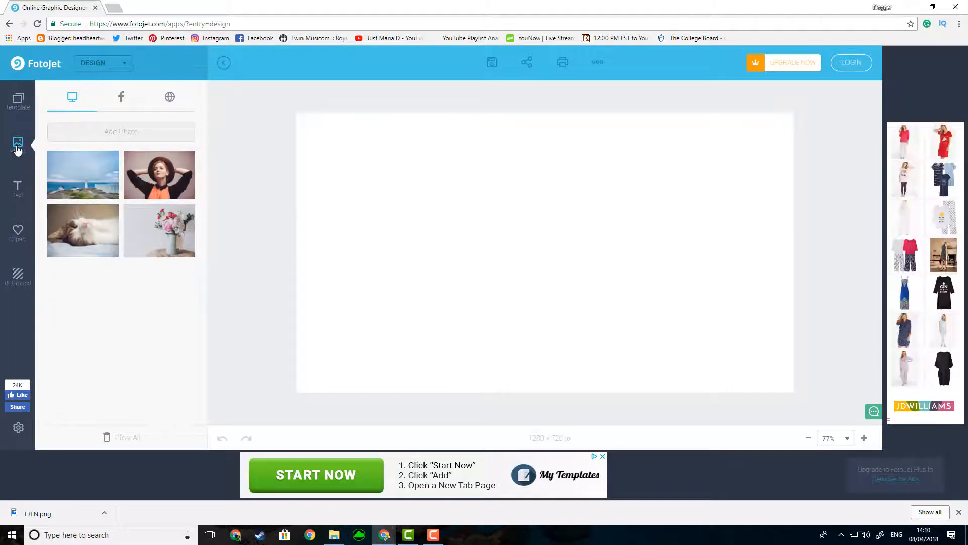
left_click(97, 131)
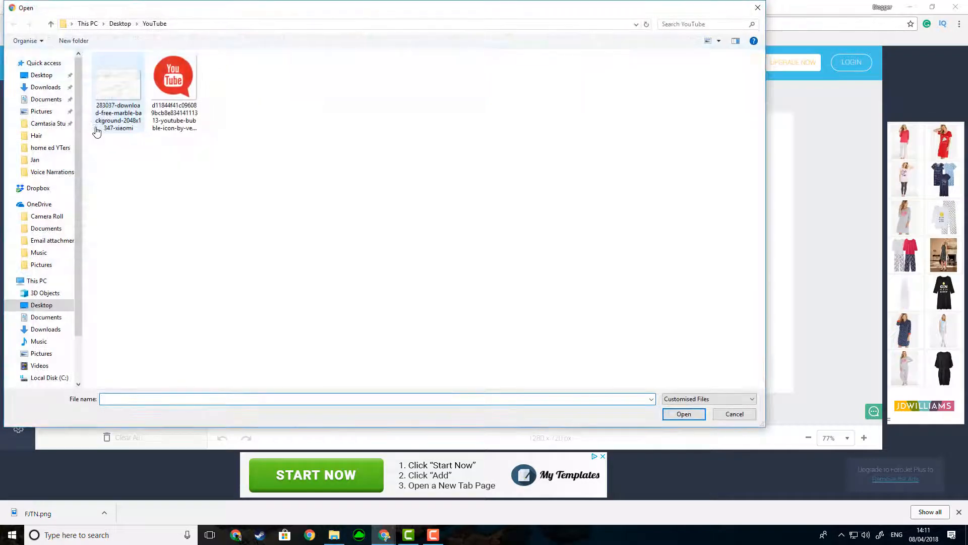
left_click_drag(310, 138, 104, 76)
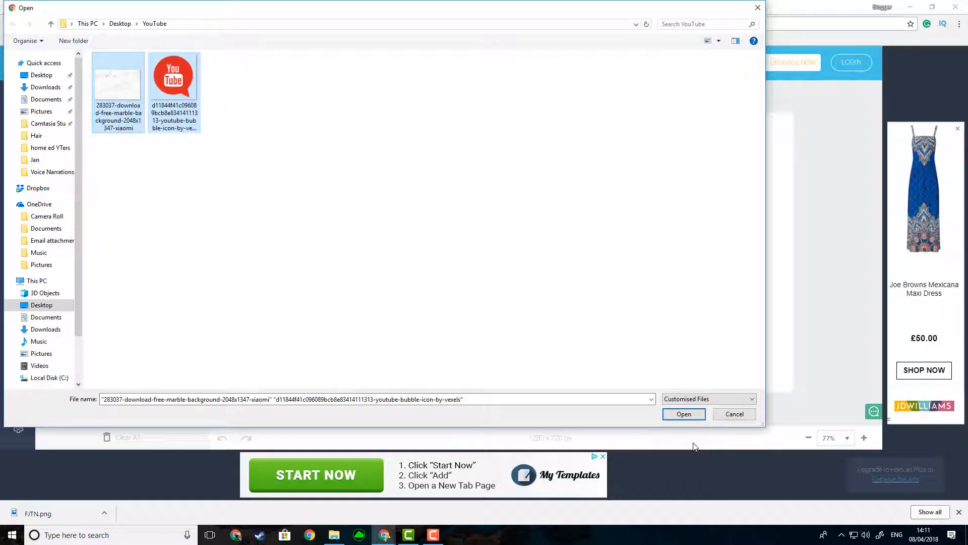
left_click(684, 415)
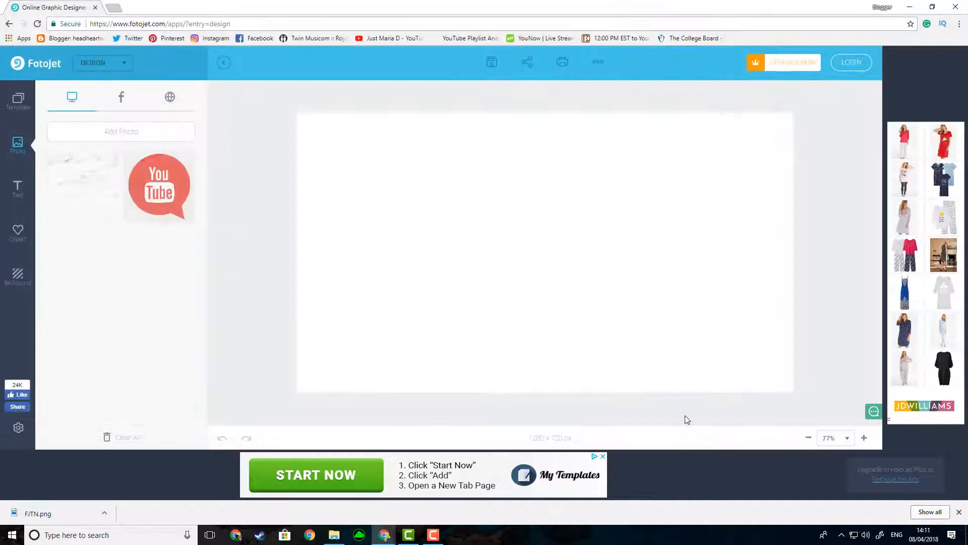
Step: Place the YouTube bubble icon in the canvas's upper-left corner and the marble photo in its lower-right area
left_click_drag(153, 206, 369, 165)
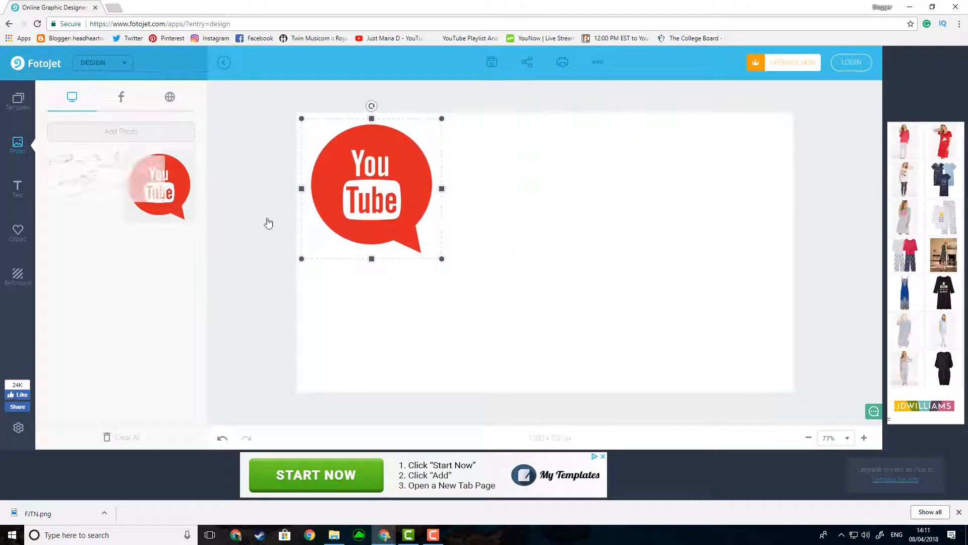
left_click_drag(606, 308, 606, 306)
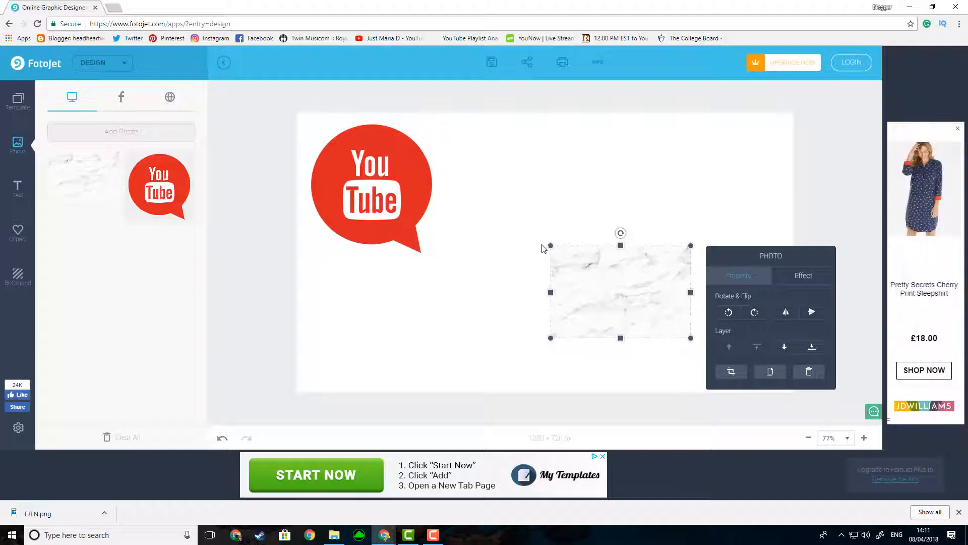
Step: Enlarge the marble photo to cover the whole canvas and move it backward behind the YouTube icon
left_click_drag(552, 246, 306, 84)
left_click_drag(386, 220, 375, 236)
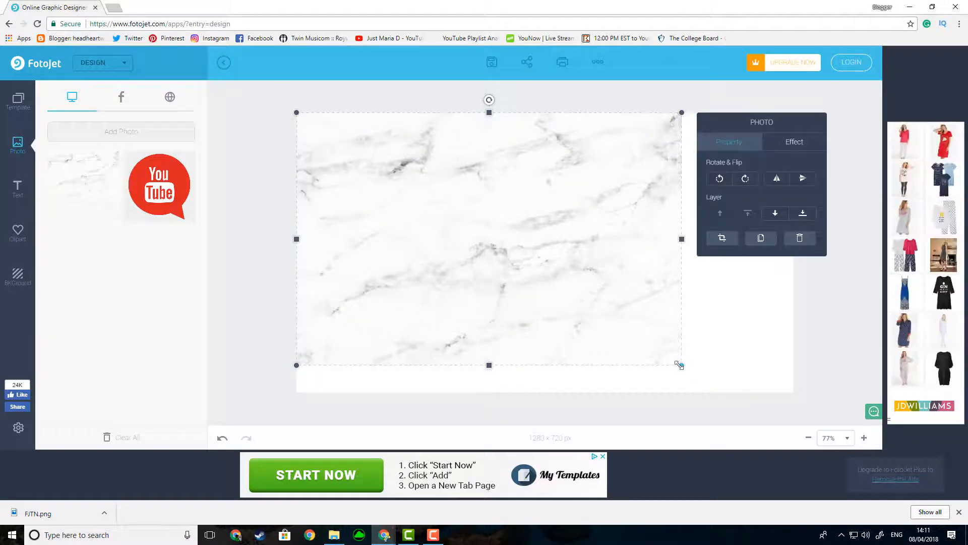
left_click_drag(679, 364, 772, 423)
left_click_drag(773, 269, 806, 269)
left_click_drag(296, 269, 290, 268)
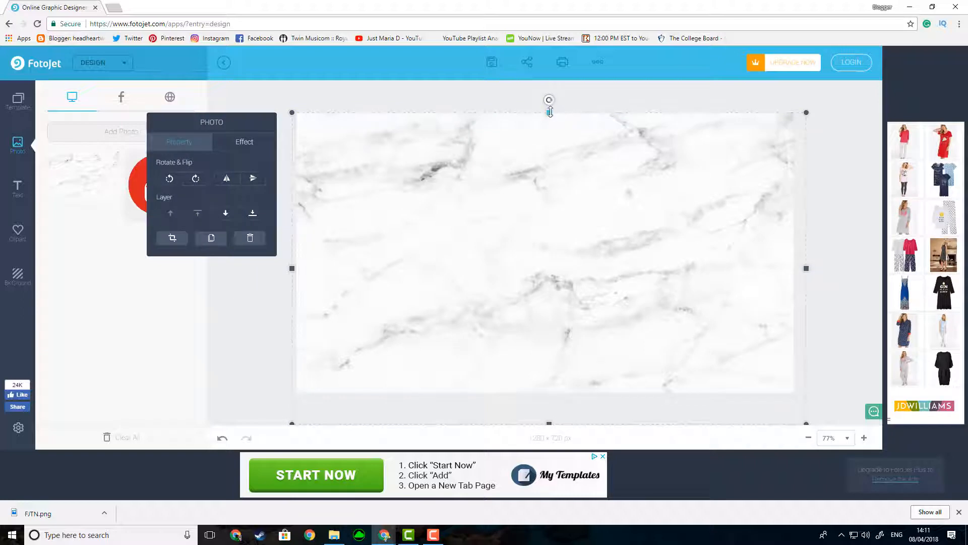
left_click_drag(549, 112, 549, 99)
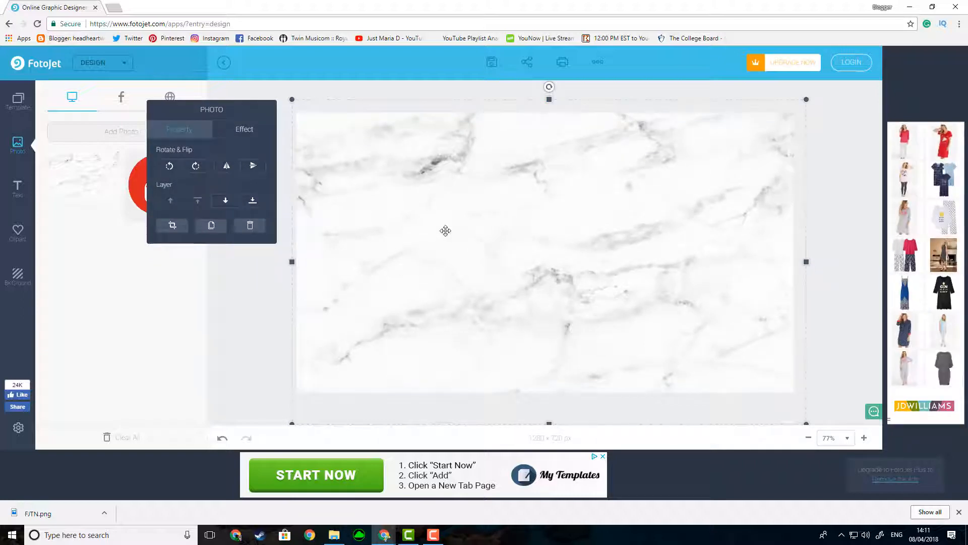
left_click(225, 201)
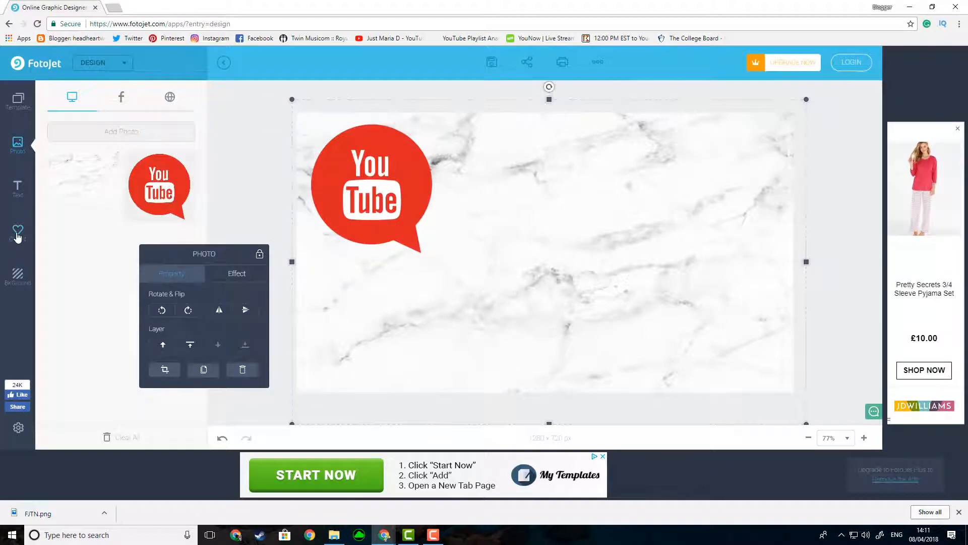
Step: Add an outlined square from the clipart shapes to the canvas, moving the photo settings out of the way
left_click(17, 235)
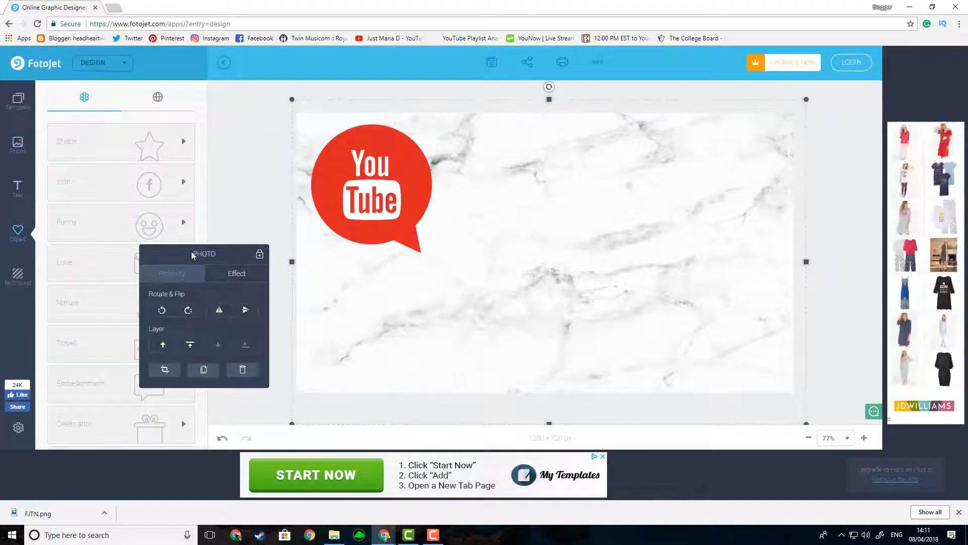
left_click_drag(192, 251, 618, 158)
left_click_drag(678, 142, 808, 82)
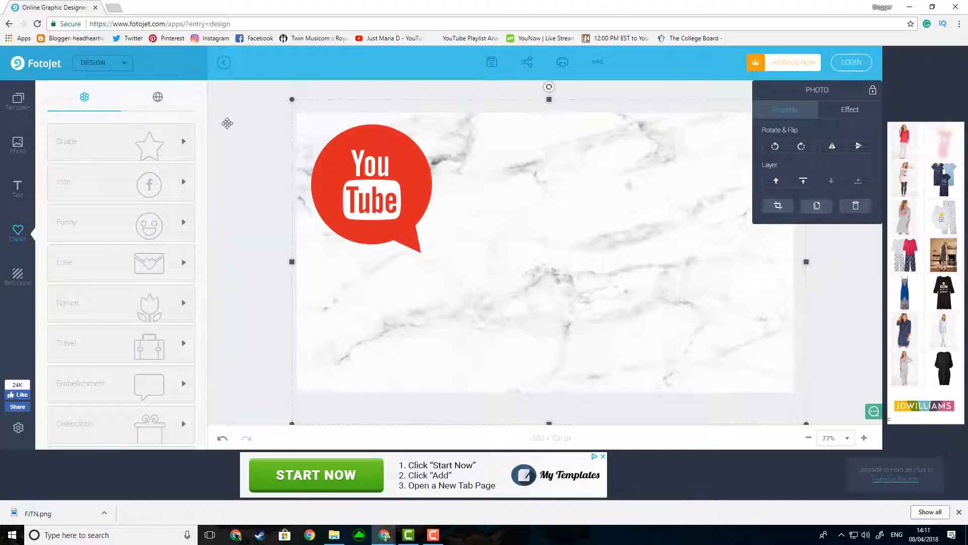
left_click(182, 141)
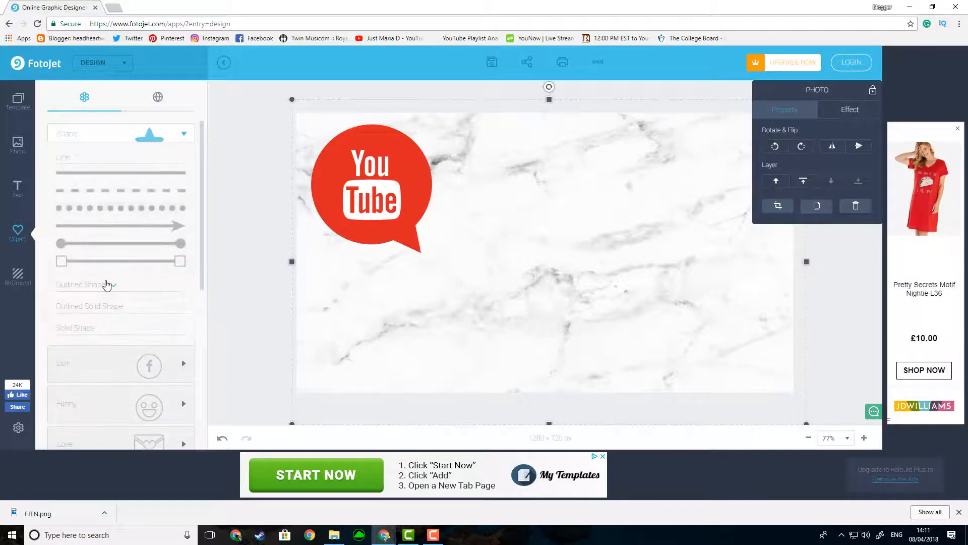
left_click(106, 285)
left_click(71, 246)
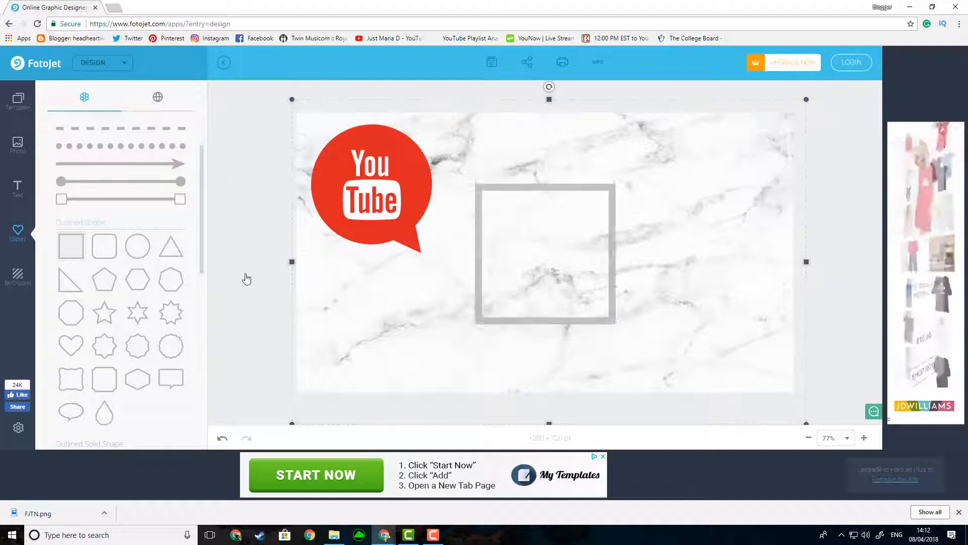
Step: Stretch the outlined square into a wide, low rectangle across the lower-right part of the canvas
left_click_drag(616, 255, 761, 264)
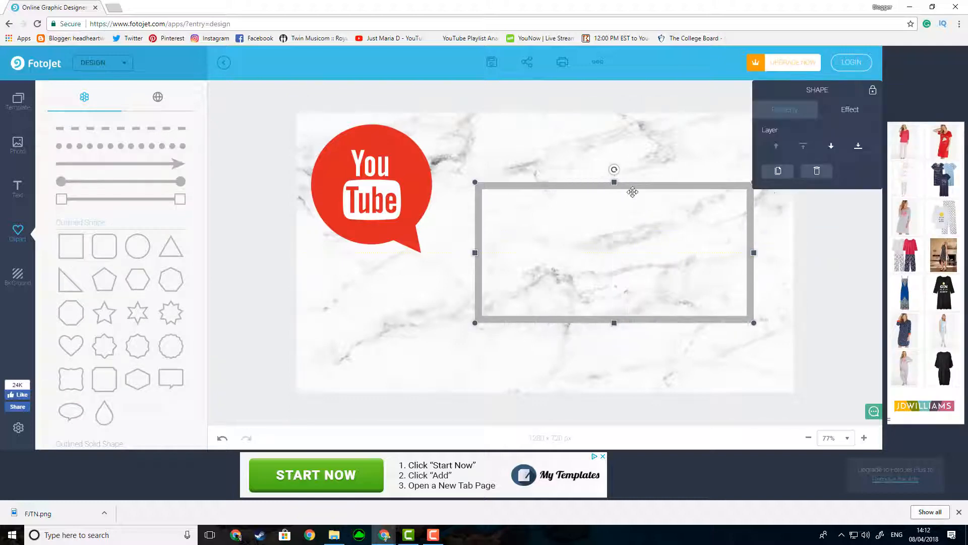
left_click_drag(614, 182, 614, 230)
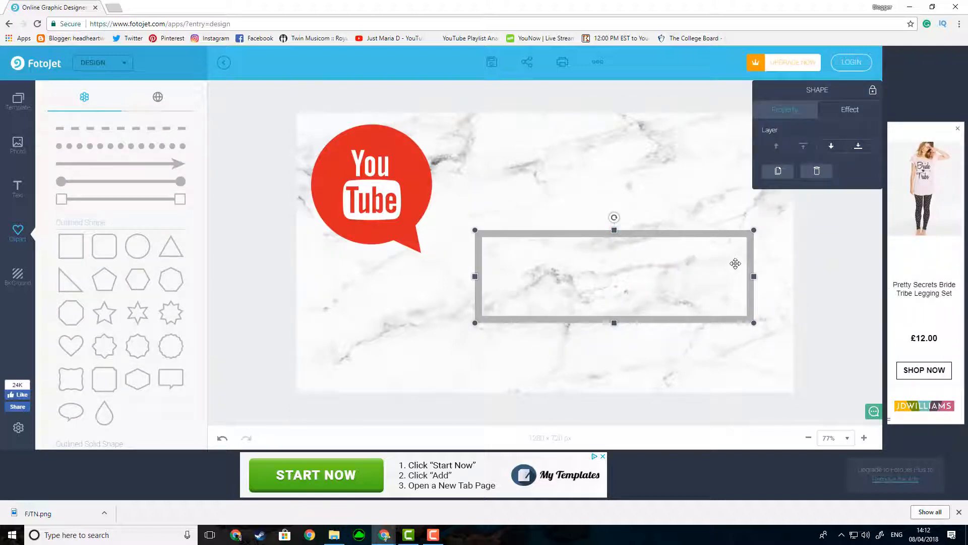
left_click_drag(755, 276, 763, 276)
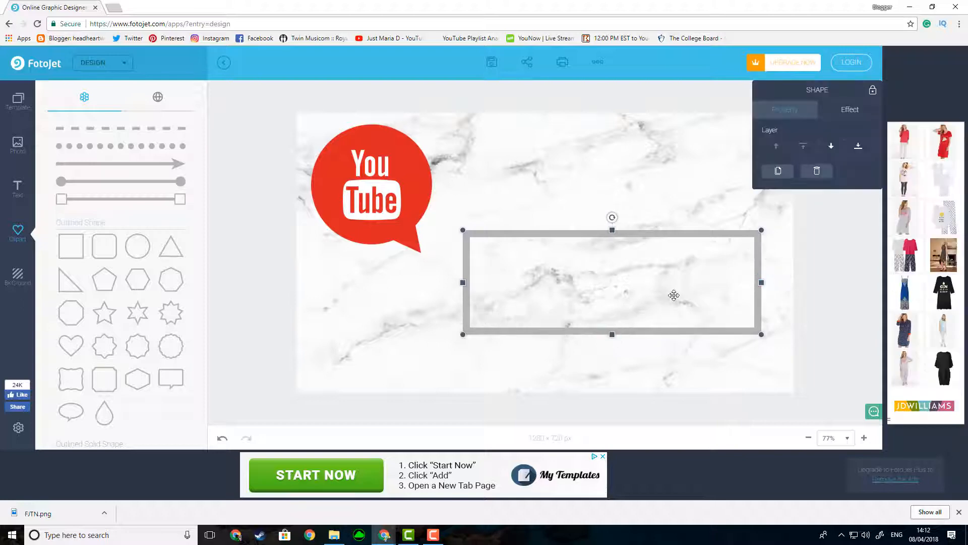
Step: Make the rectangle's border black with a border width of 45
left_click(857, 112)
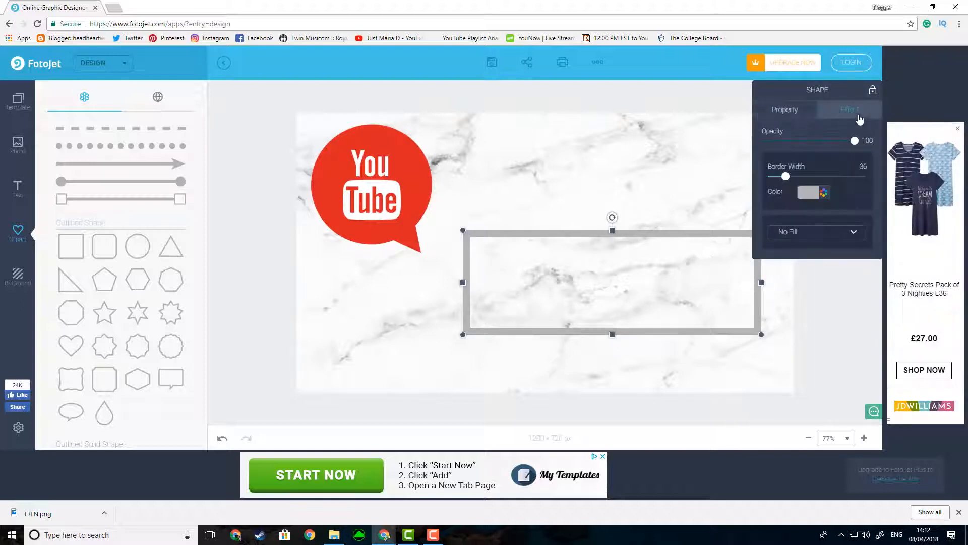
left_click(810, 196)
left_click(769, 301)
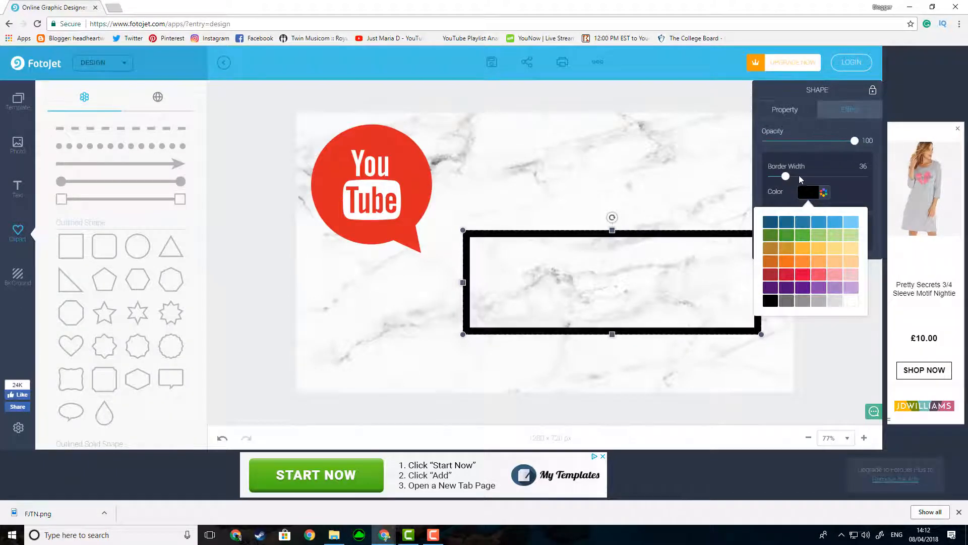
mouse_move(785, 177)
left_mouse_down()
mouse_move(870, 172)
mouse_move(782, 178)
mouse_move(790, 177)
left_mouse_up()
left_click(234, 217)
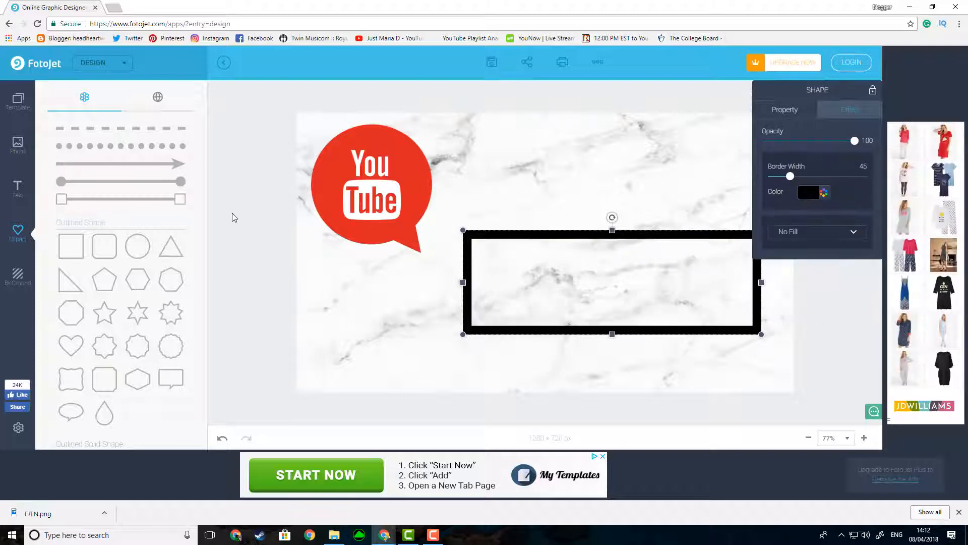
Step: Add a solid square shape and stretch it to fill the inside of the black rectangular frame
scroll(103, 278, "down", 4)
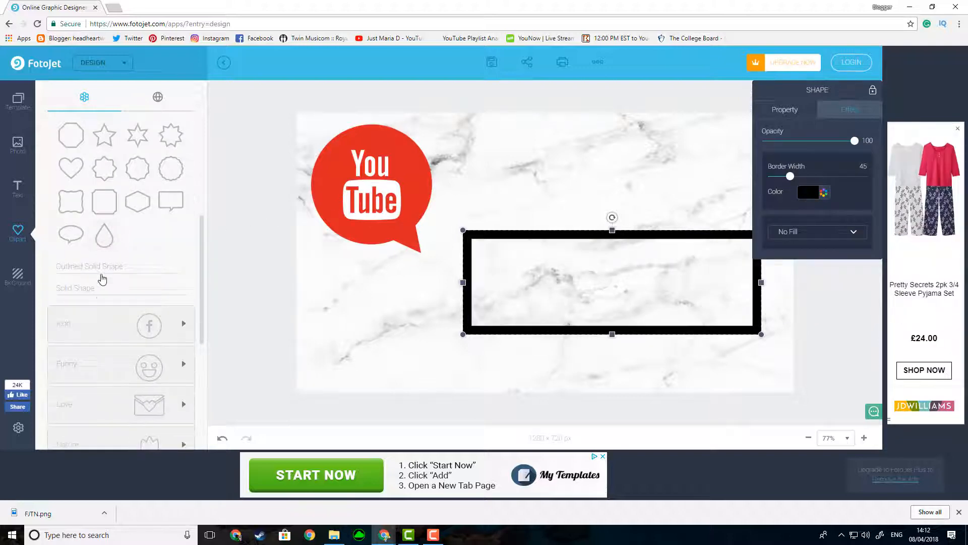
left_click(101, 290)
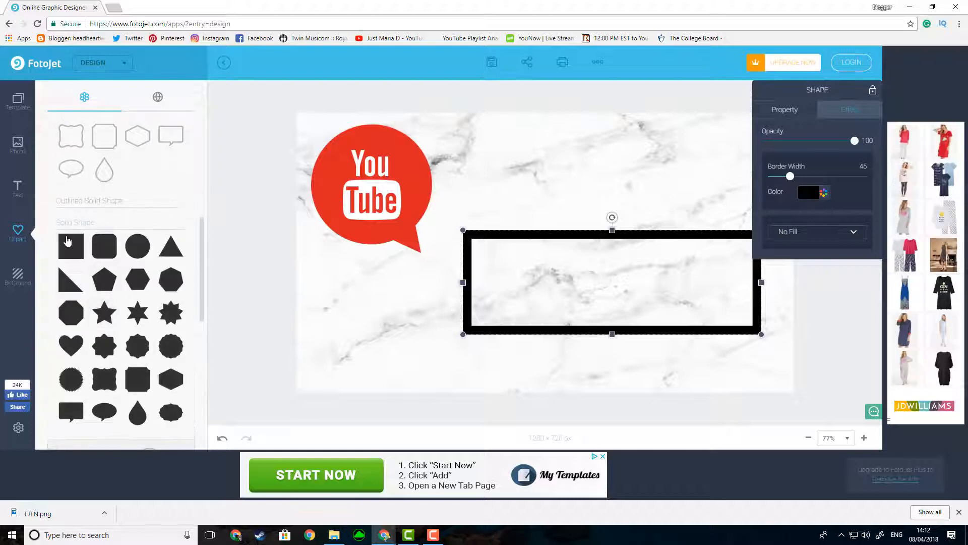
left_click(71, 246)
left_click_drag(545, 181, 545, 234)
left_click_drag(476, 278, 469, 279)
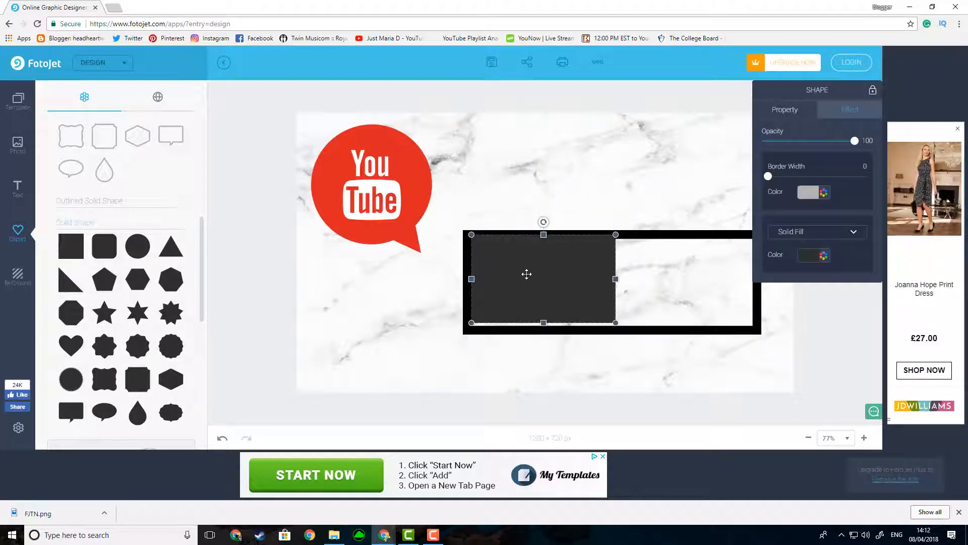
left_click_drag(528, 273, 527, 271)
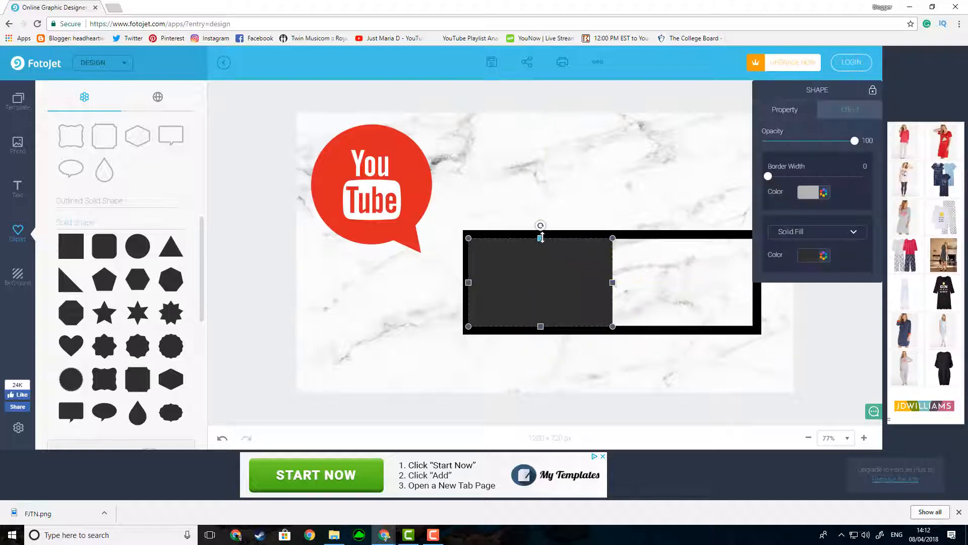
left_click_drag(540, 236, 541, 235)
left_click_drag(543, 325, 542, 326)
left_click_drag(613, 281, 756, 282)
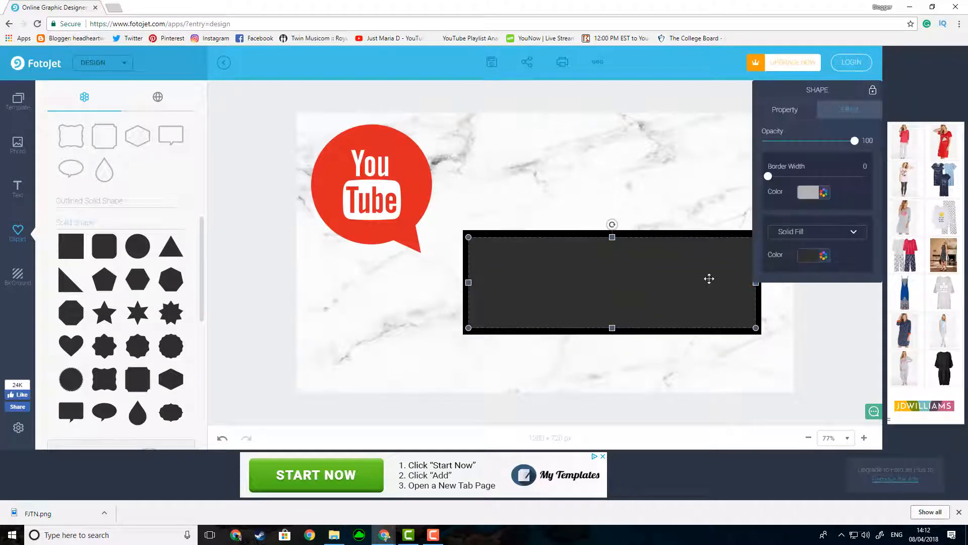
Step: Change the solid rectangle's fill color to white
left_click(812, 254)
left_click(852, 364)
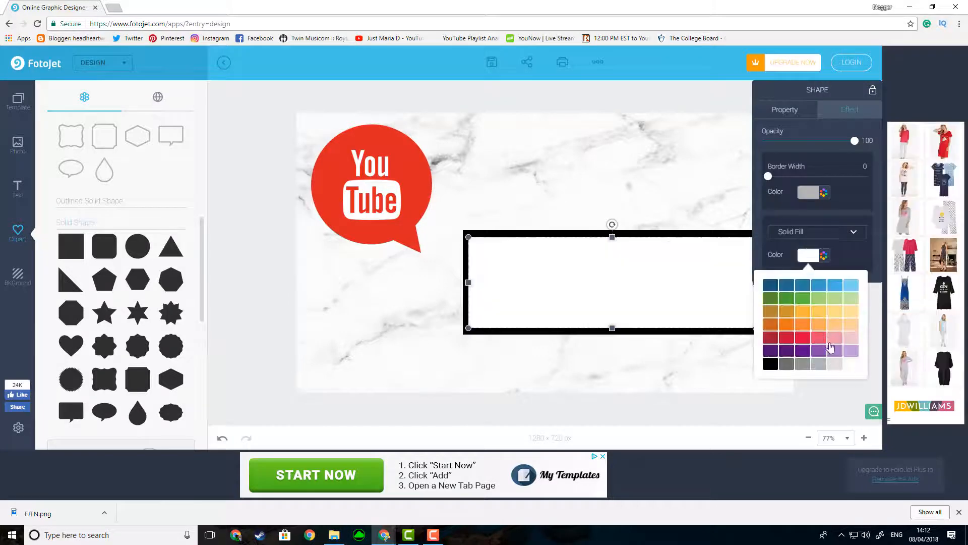
left_click(404, 325)
Step: Add a solid circle shape to the canvas and fill it with black
left_click(147, 251)
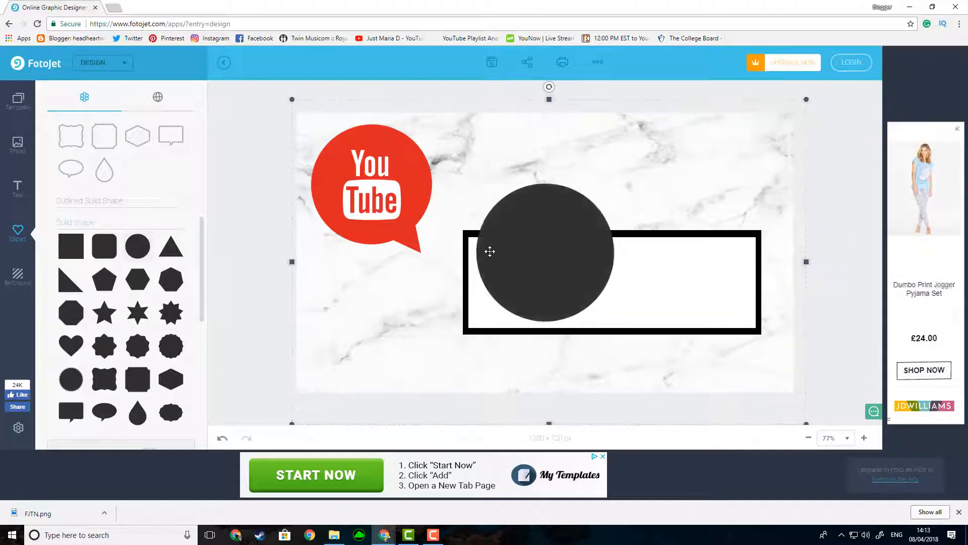
left_click(809, 258)
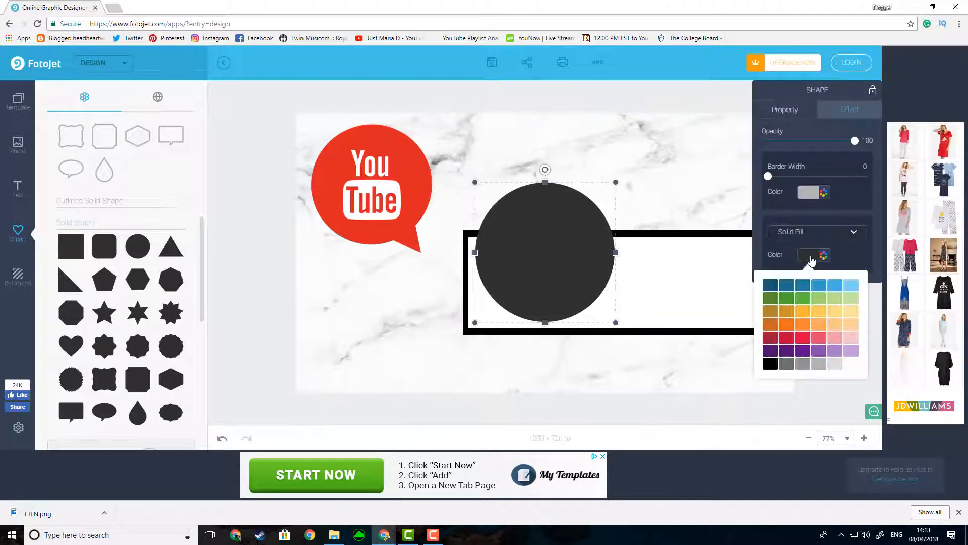
left_click(770, 363)
Step: Shrink the black circle and position it over the upper-right corner of the framed rectangle
left_click_drag(565, 224, 724, 208)
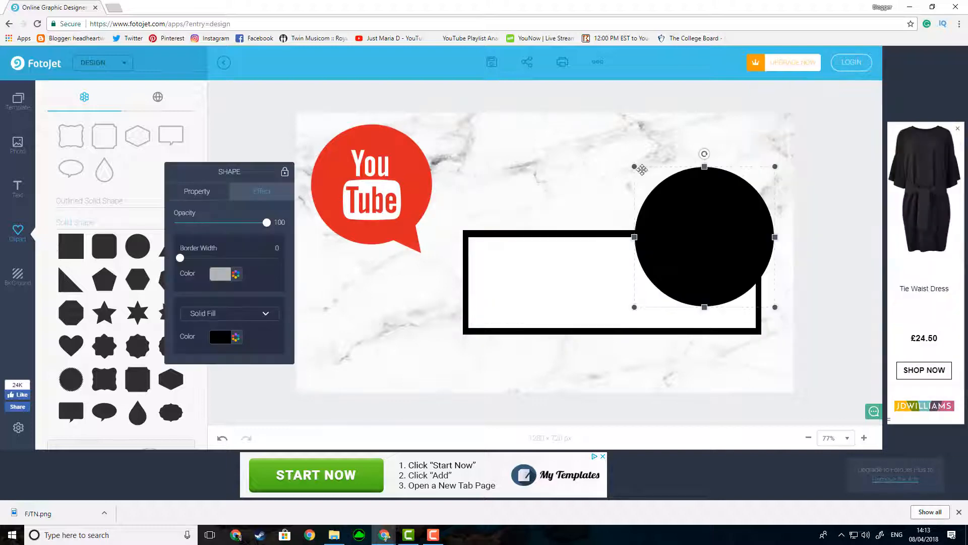
left_click_drag(635, 166, 692, 224)
left_click_drag(732, 262, 729, 233)
left_click_drag(773, 193, 793, 166)
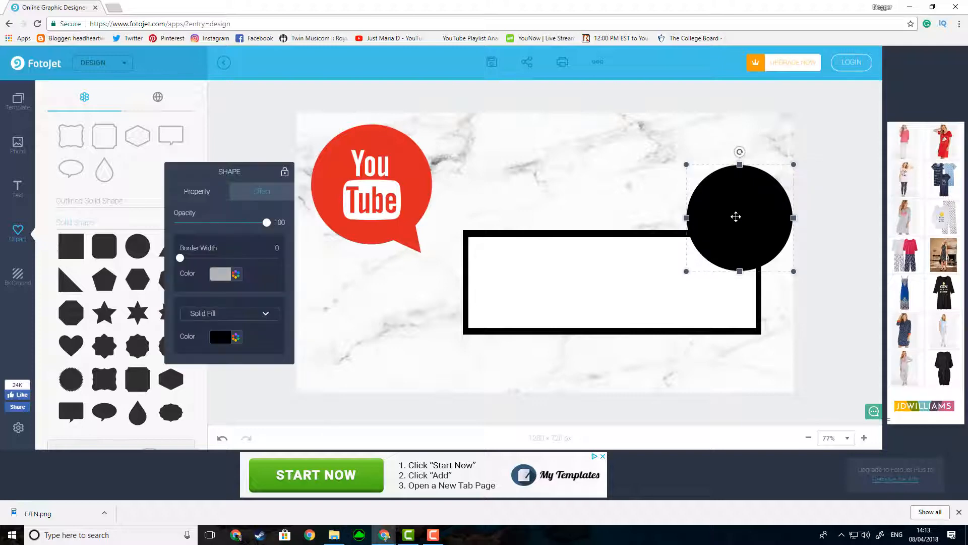
left_click_drag(737, 217, 725, 227)
left_click_drag(676, 174, 680, 180)
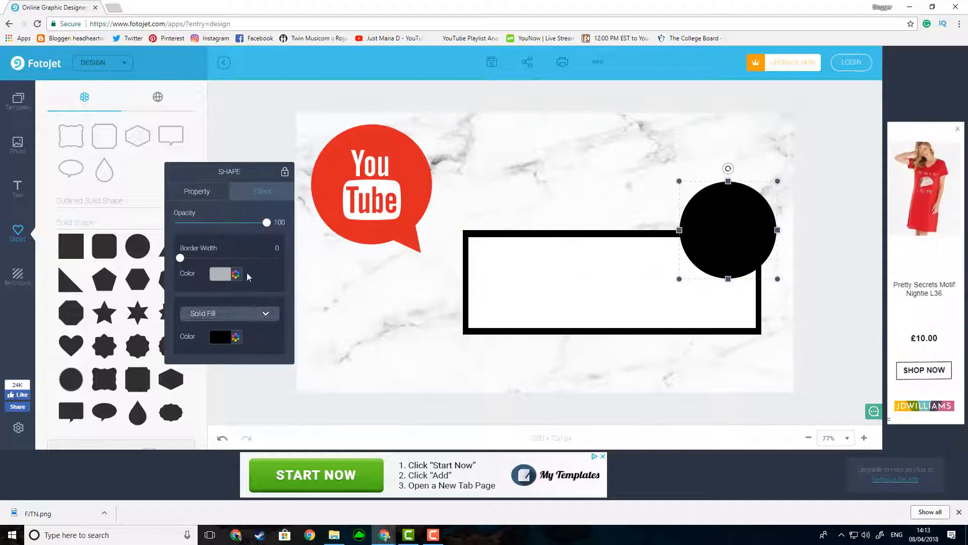
Step: Duplicate the black circle and make the copy slightly smaller
left_click(208, 197)
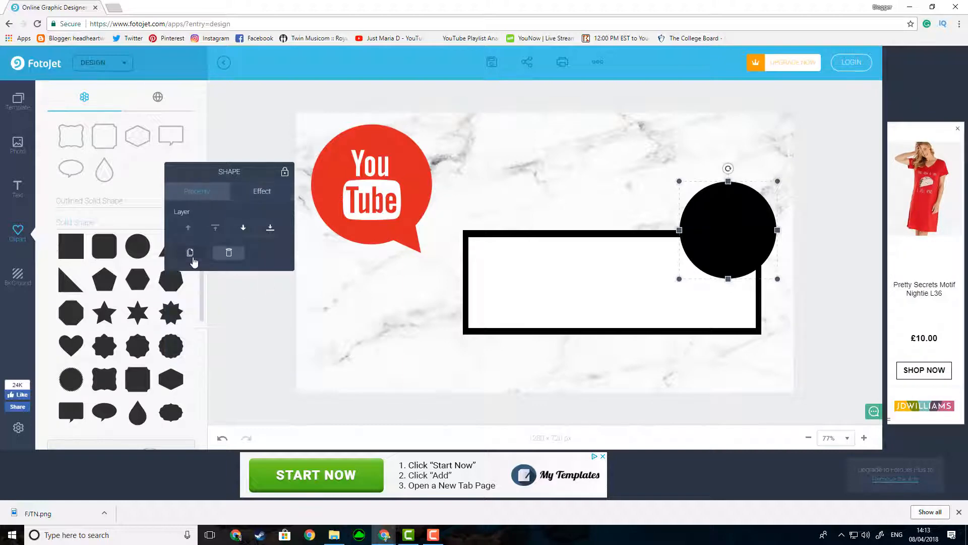
left_click(190, 252)
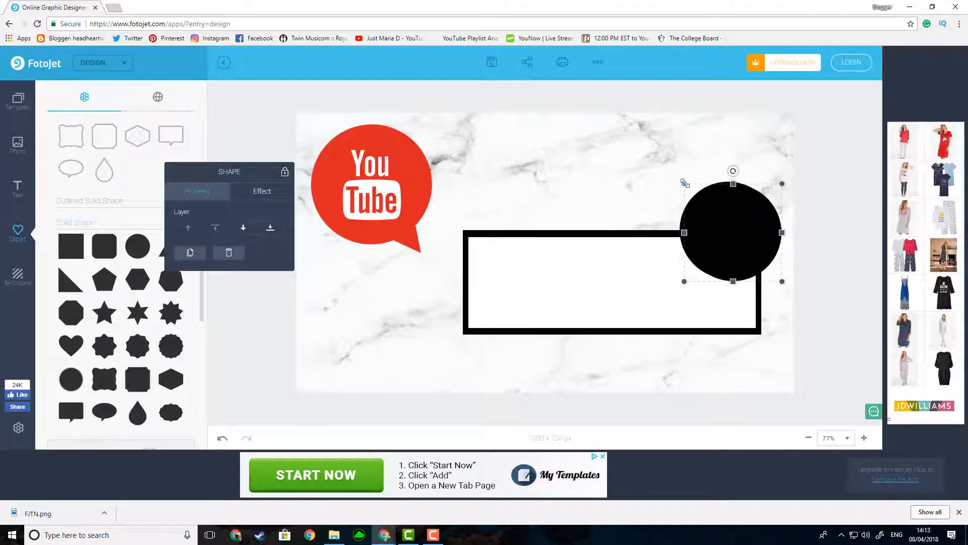
left_click_drag(685, 183, 689, 187)
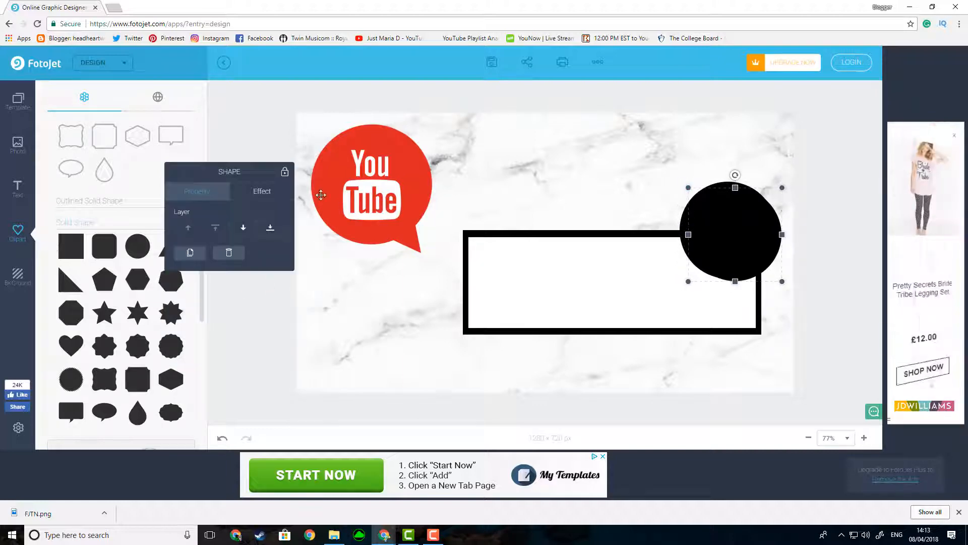
Step: Change the duplicated circle's solid fill color to white
left_click(261, 191)
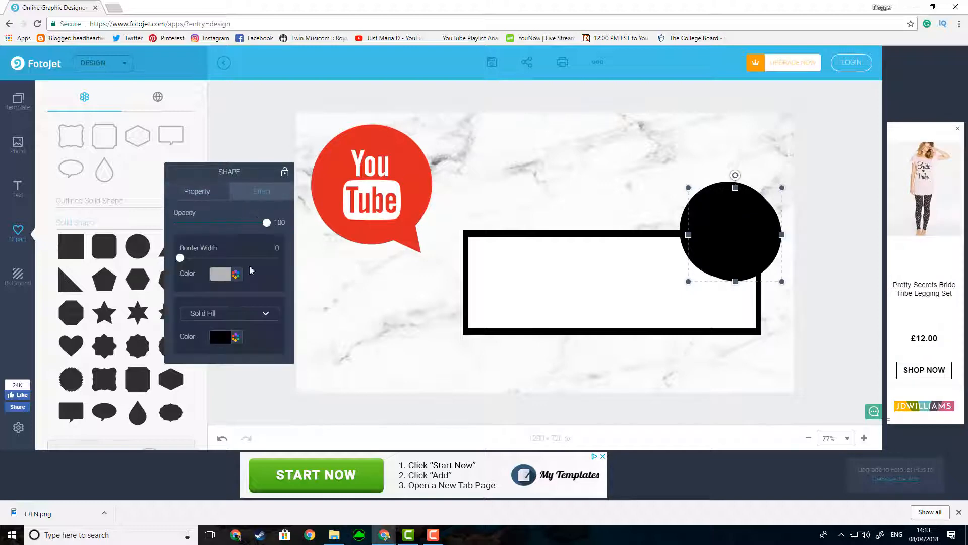
left_click(226, 342)
left_click(270, 313)
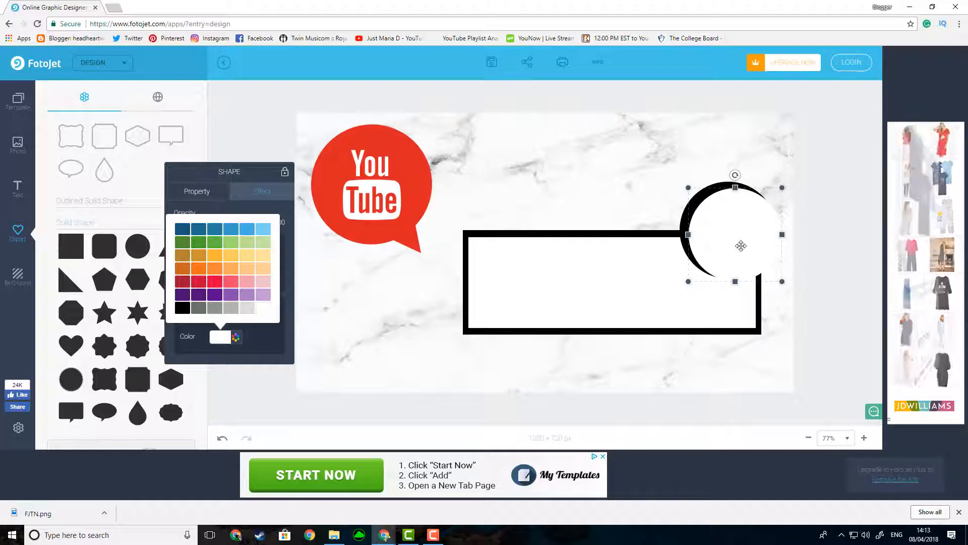
Step: Move the white circle up and left over the black circle, leaving a black crescent along its right side, and deselect it
left_click(726, 231)
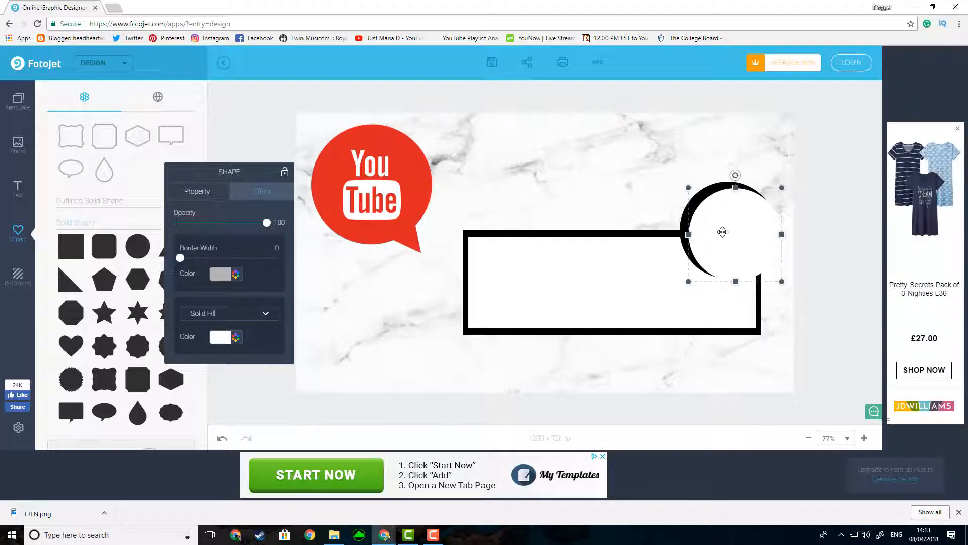
left_click_drag(717, 240, 707, 236)
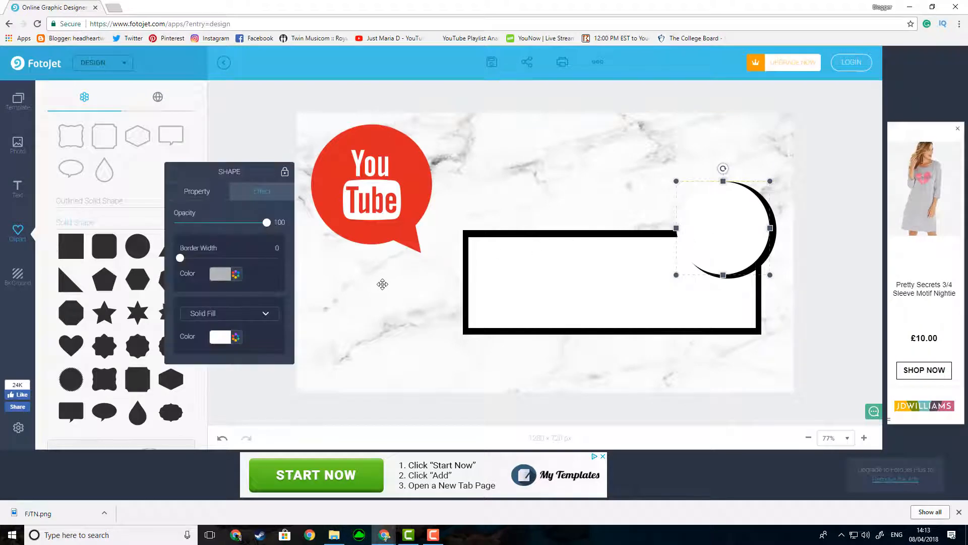
left_click(337, 291)
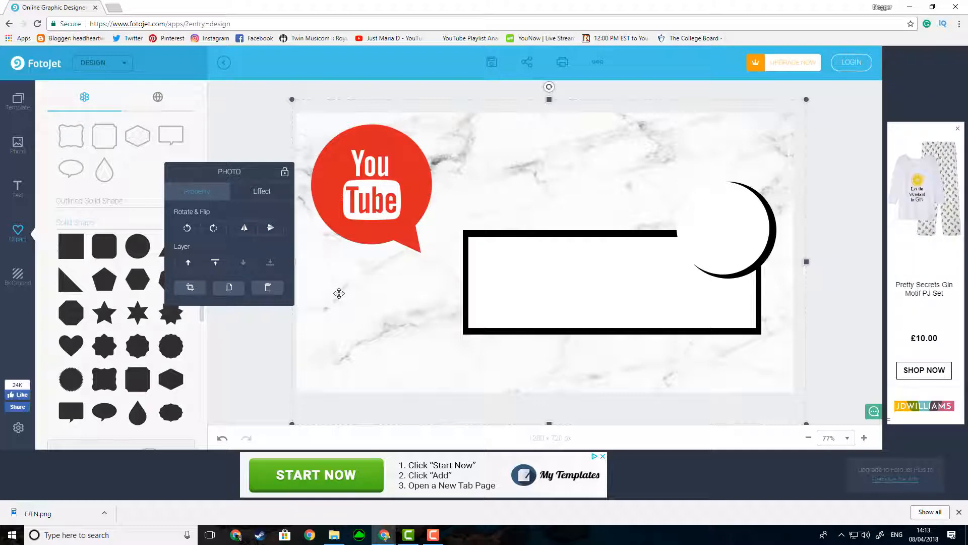
left_click(217, 339)
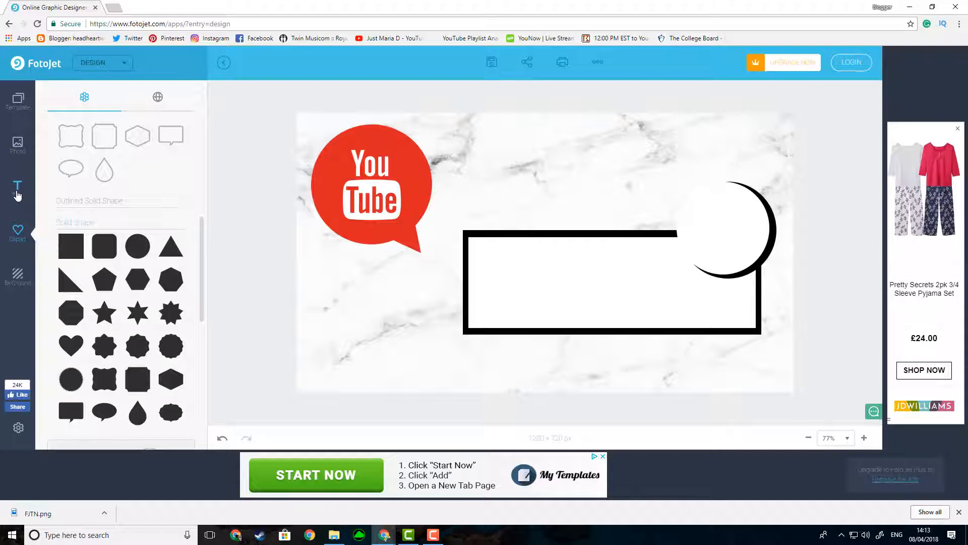
Step: Add a heading text to the canvas and set its font to Bungee Inline
left_click(17, 194)
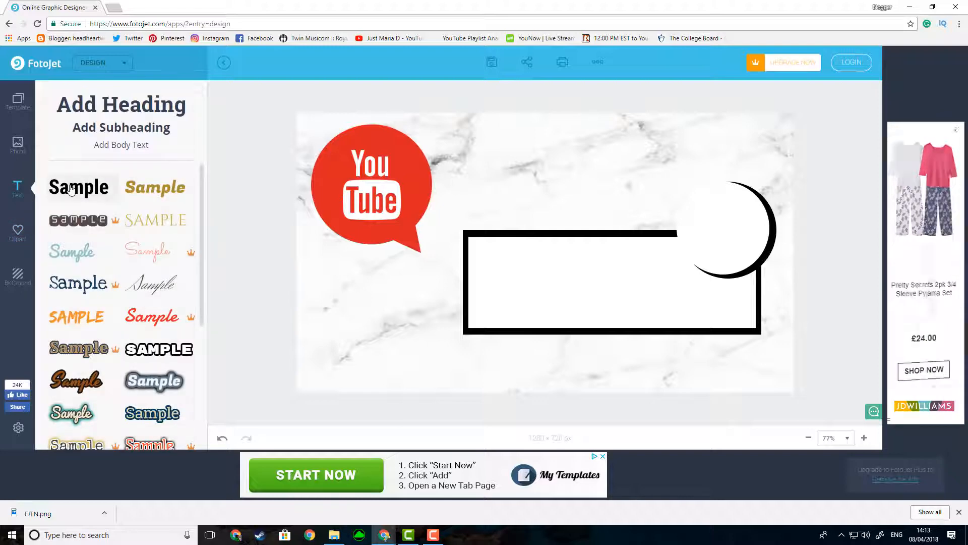
left_click(106, 103)
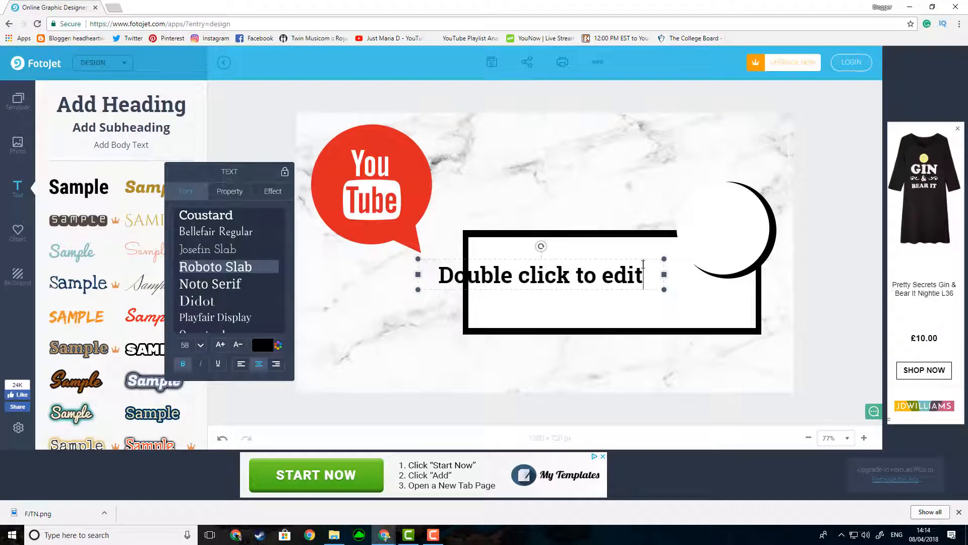
left_click_drag(644, 269, 431, 271)
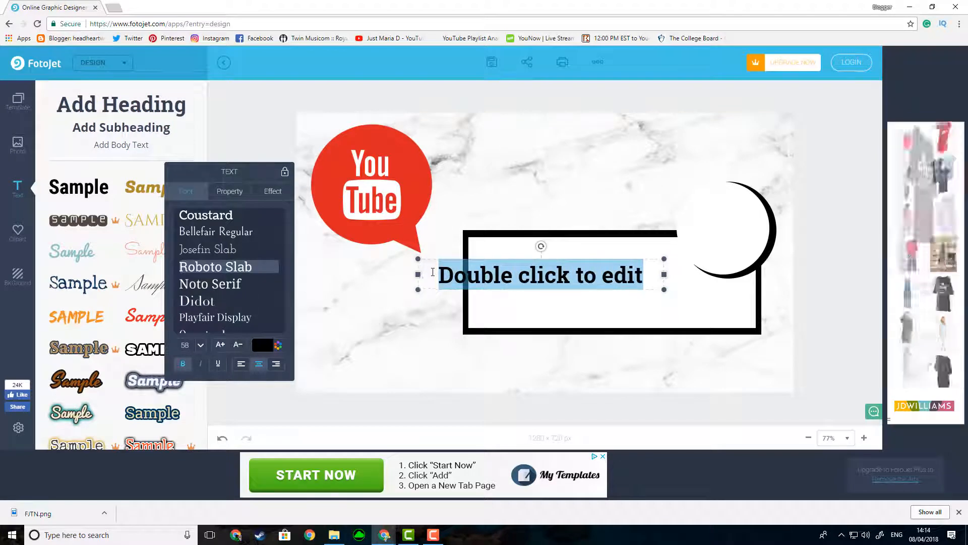
scroll(214, 262, "down", 4)
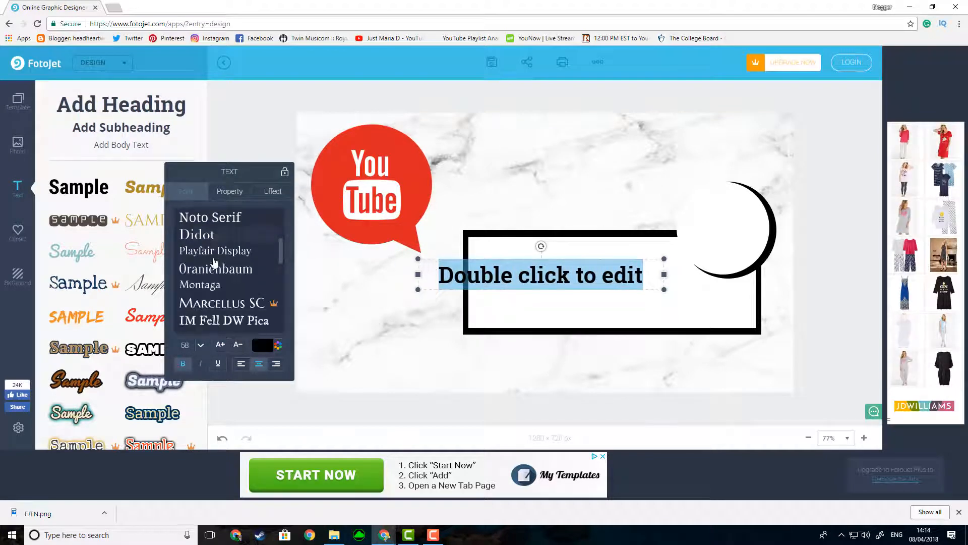
scroll(215, 262, "down", 7)
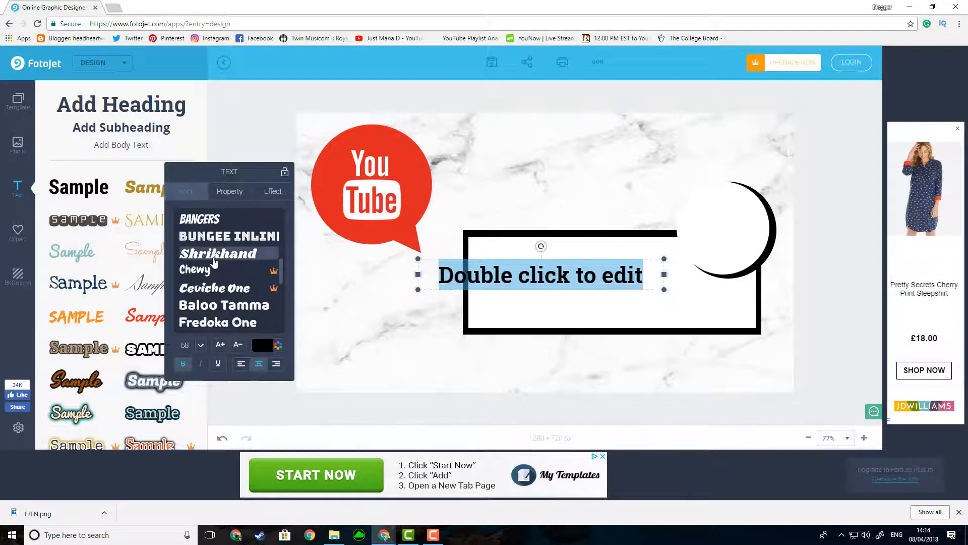
left_click(218, 236)
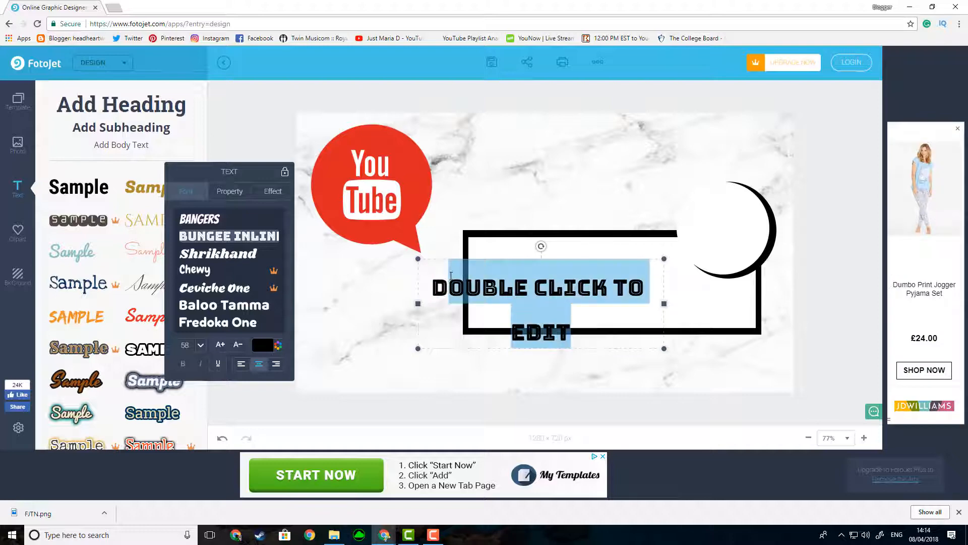
Step: Replace the heading's placeholder text with "THUMBNAILS"
type("THU")
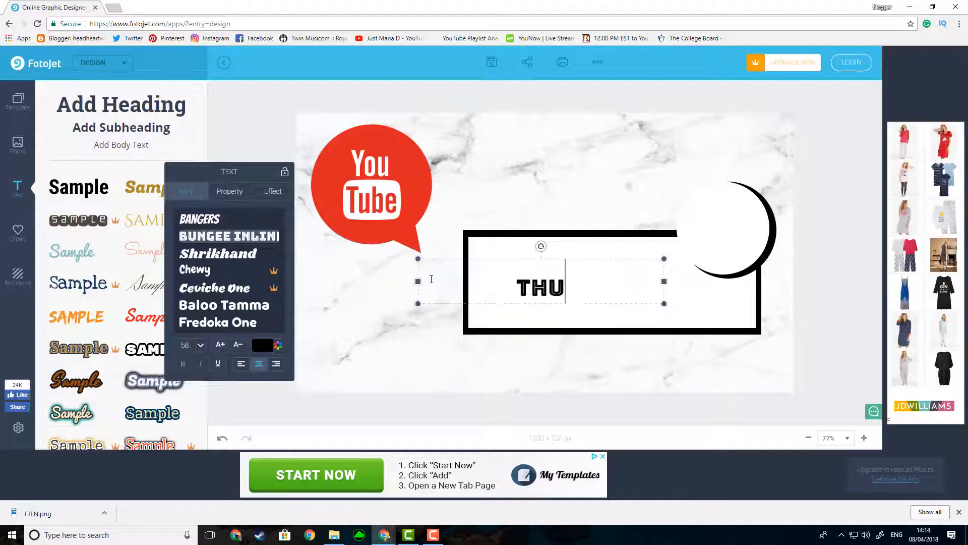
type("MBN")
key("BackSpace")
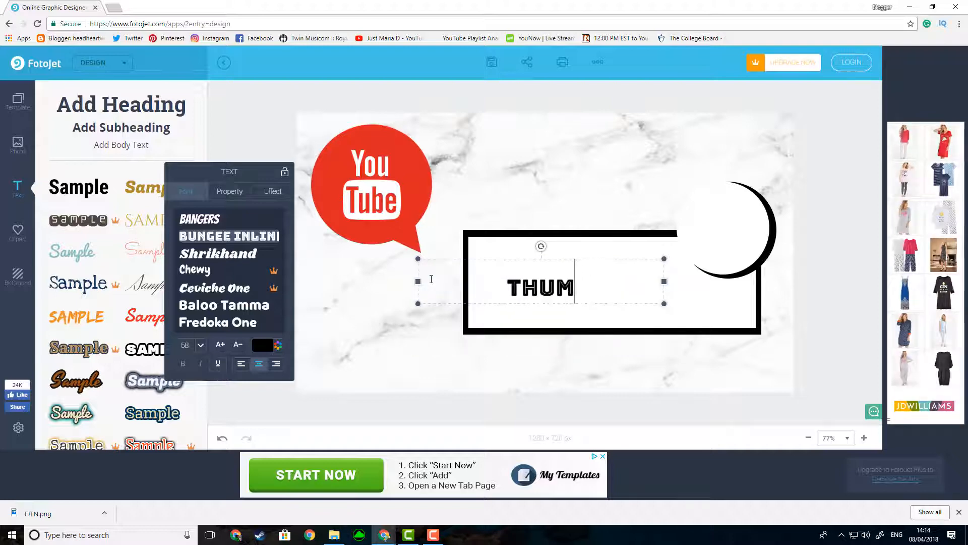
type("BNAILS")
Step: Adjust the THUMBNAILS text box so that it spans the full width of the black-bordered box
left_click_drag(418, 282, 464, 282)
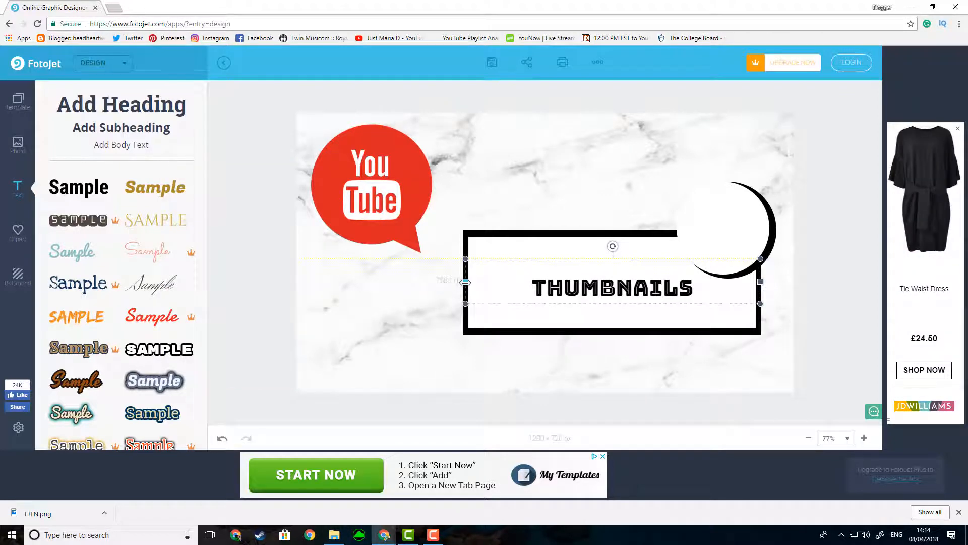
left_click_drag(465, 281, 464, 281)
left_click(737, 294)
left_click_drag(759, 282, 762, 282)
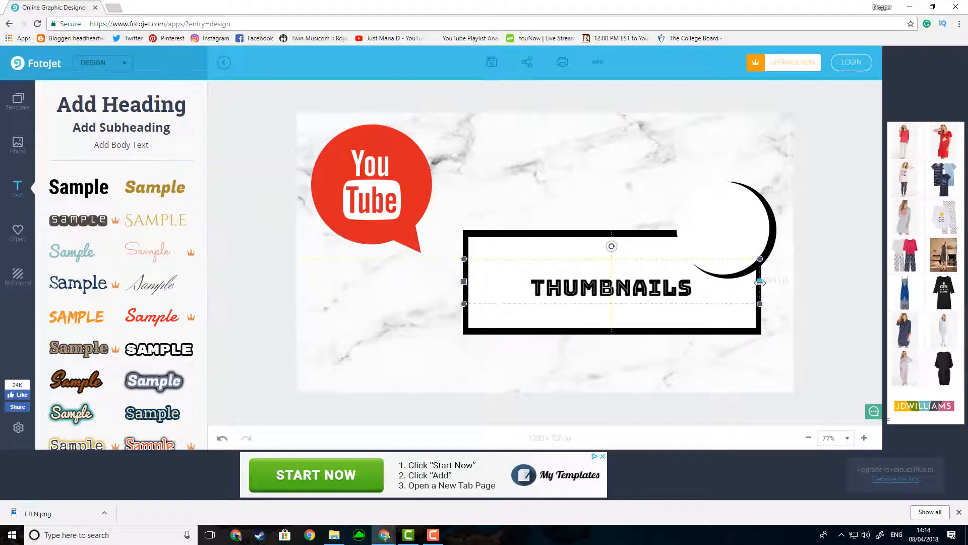
Step: Enlarge the THUMBNAILS text to nearly fill the white box's width and position it inside the box
left_click(635, 286)
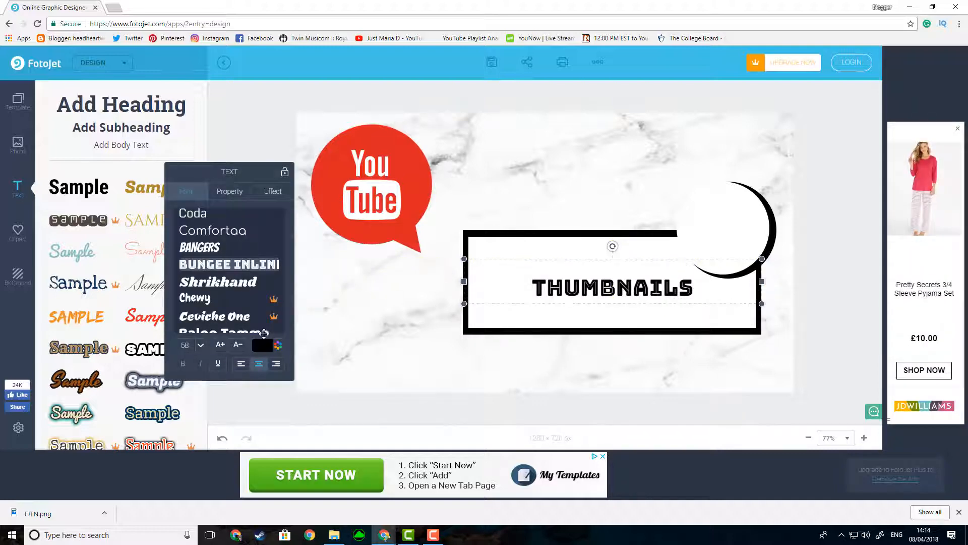
left_click(220, 345)
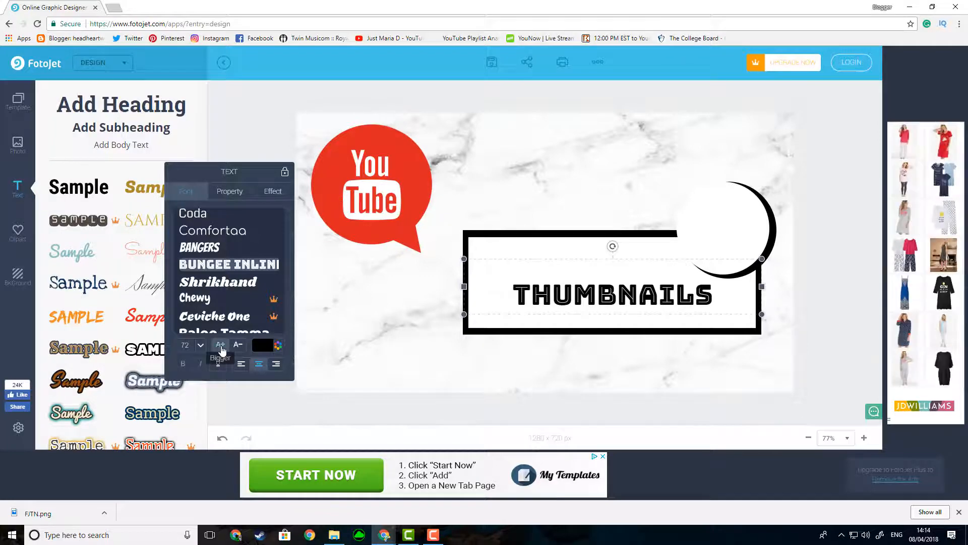
left_click(221, 345)
left_click_drag(583, 312, 583, 302)
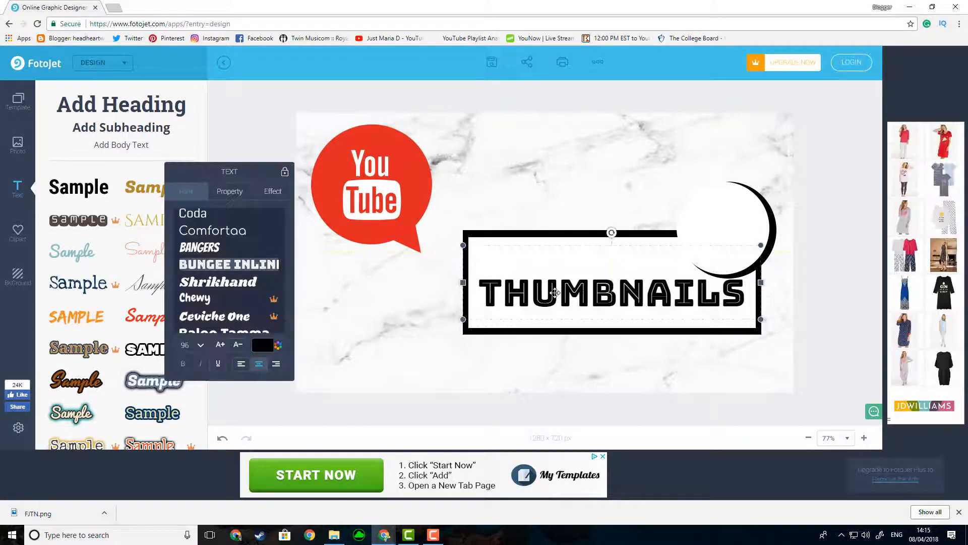
left_click_drag(557, 293, 552, 292)
Step: Add a subheading, move it above the bordered box and replace its text with "How to"
left_click(107, 115)
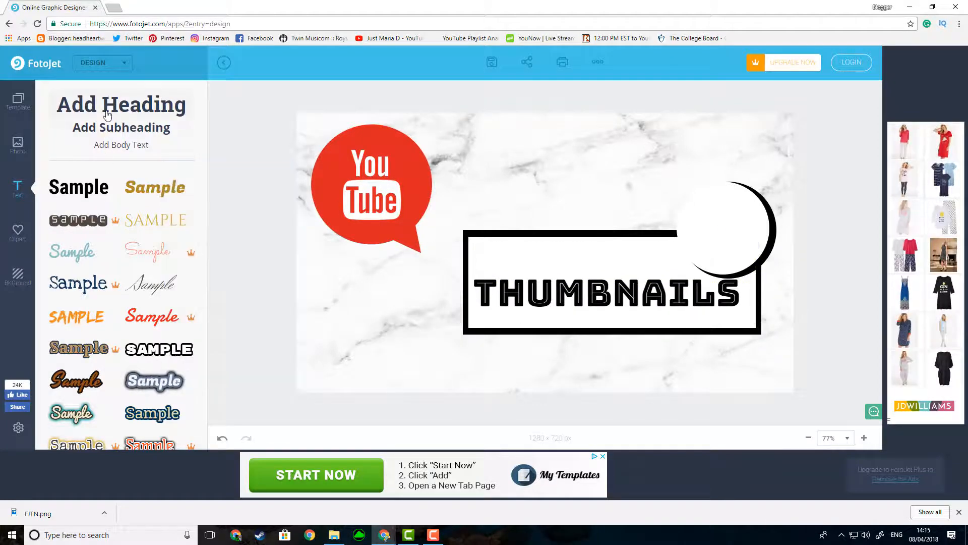
left_click(104, 129)
double_click(606, 245)
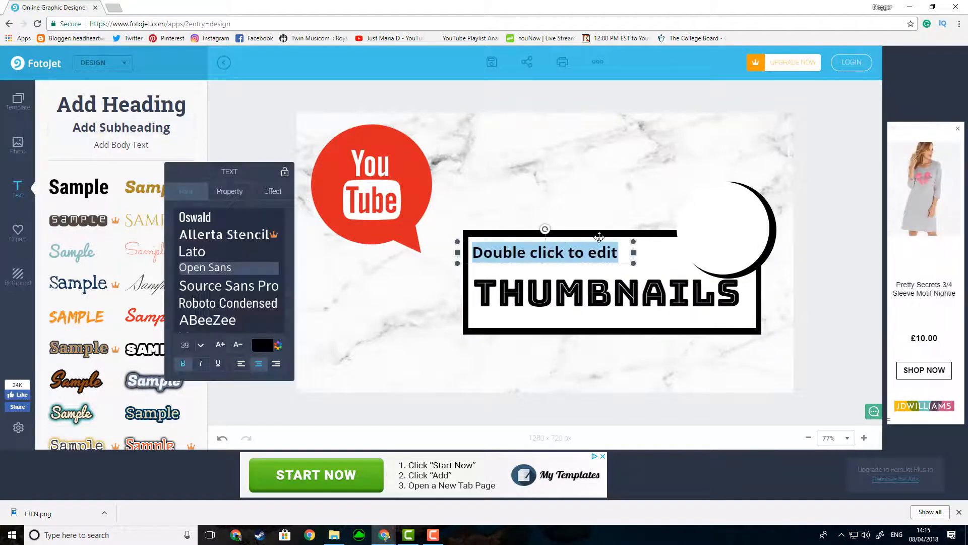
left_click_drag(603, 241, 608, 194)
type("How to")
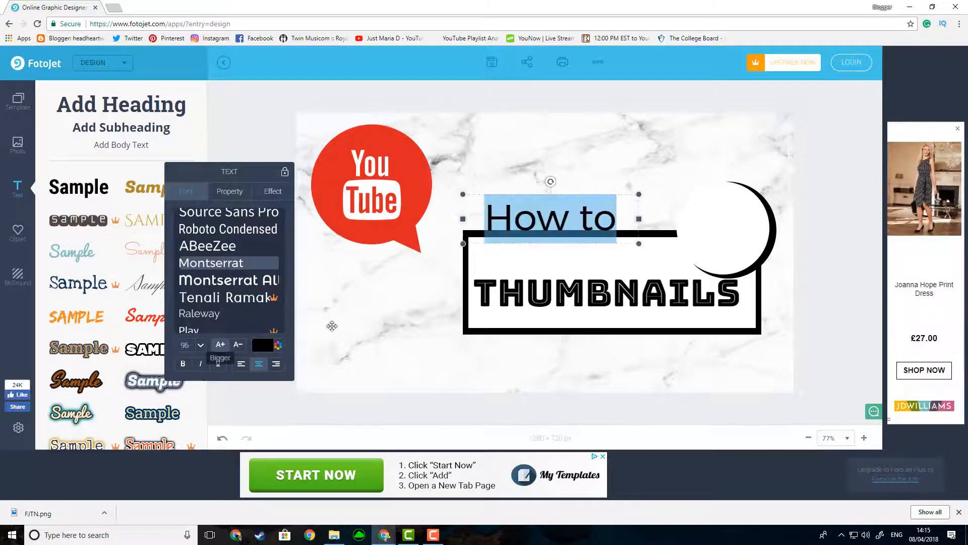
Step: Change the font of the "How to" text to Anton Regular
left_click_drag(621, 225, 442, 189)
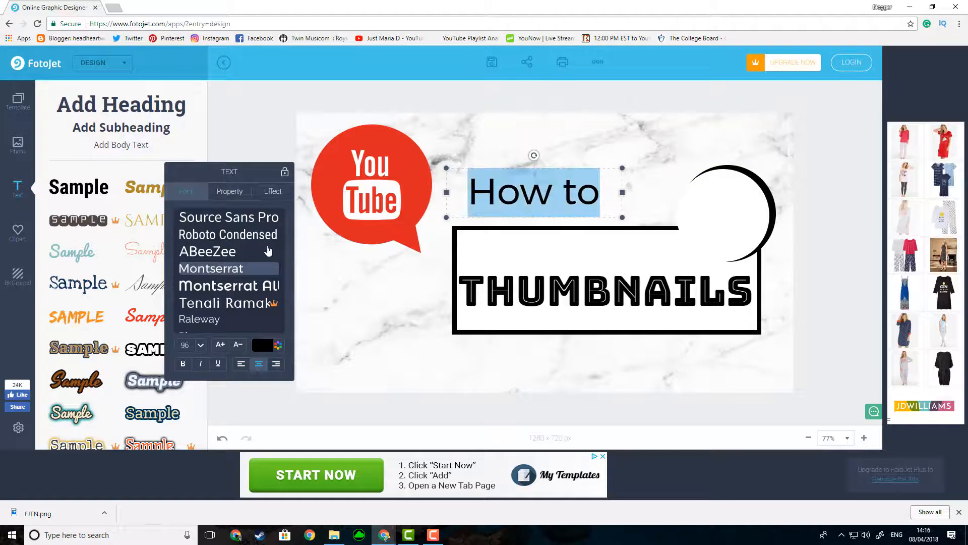
scroll(203, 260, "down", 6)
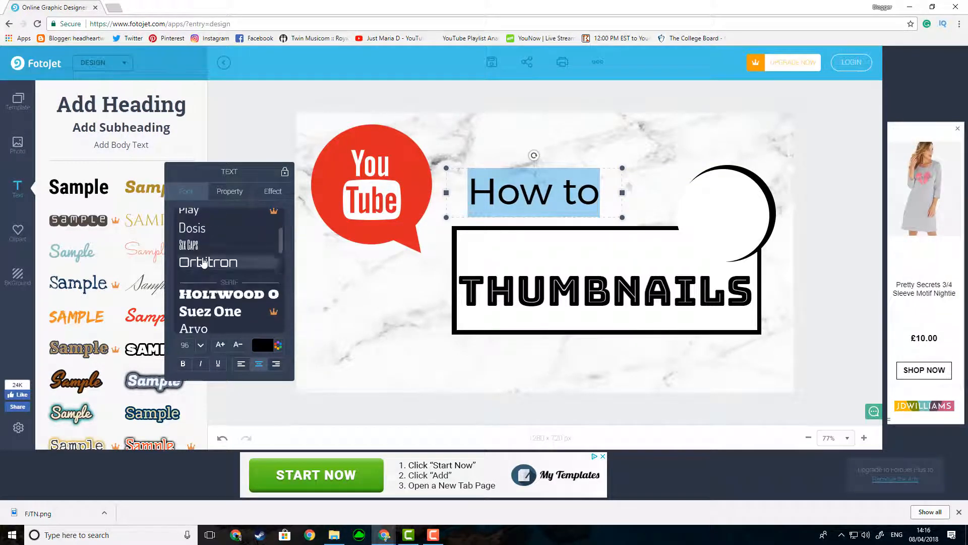
scroll(203, 261, "down", 10)
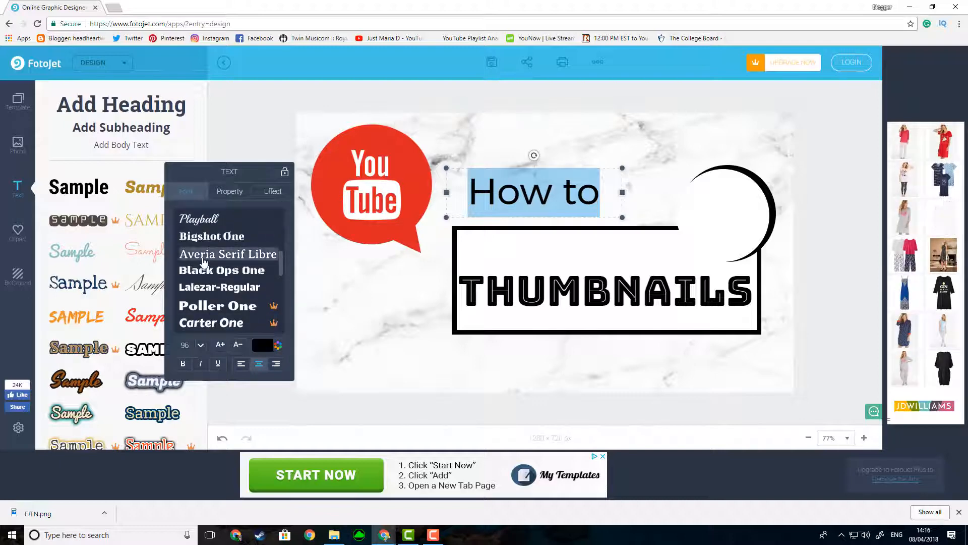
scroll(203, 261, "up", 3)
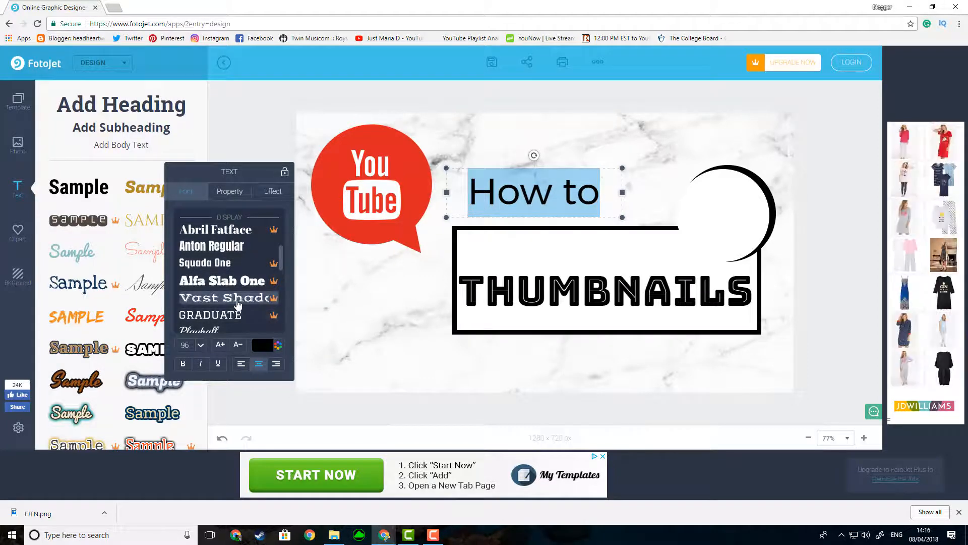
left_click(217, 252)
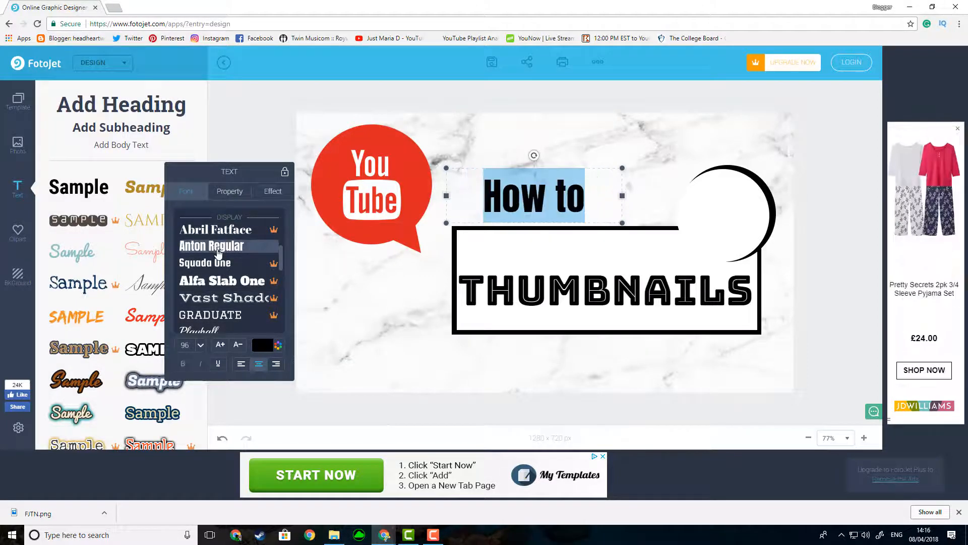
left_click(502, 203)
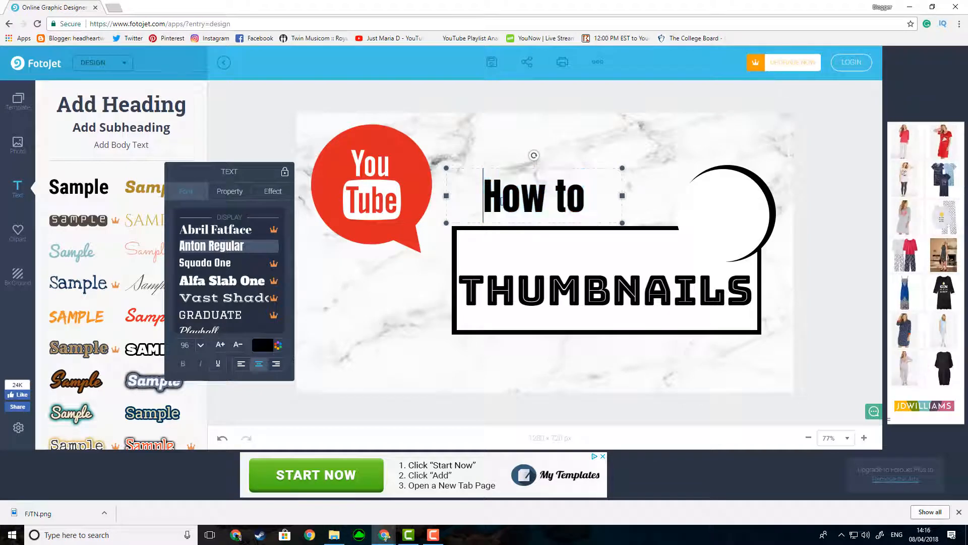
Step: Shrink the "How to" text slightly and position it just above the left part of the box's upper edge
left_click_drag(599, 186, 415, 158)
left_click_drag(625, 159, 574, 173)
left_click_drag(488, 205, 514, 209)
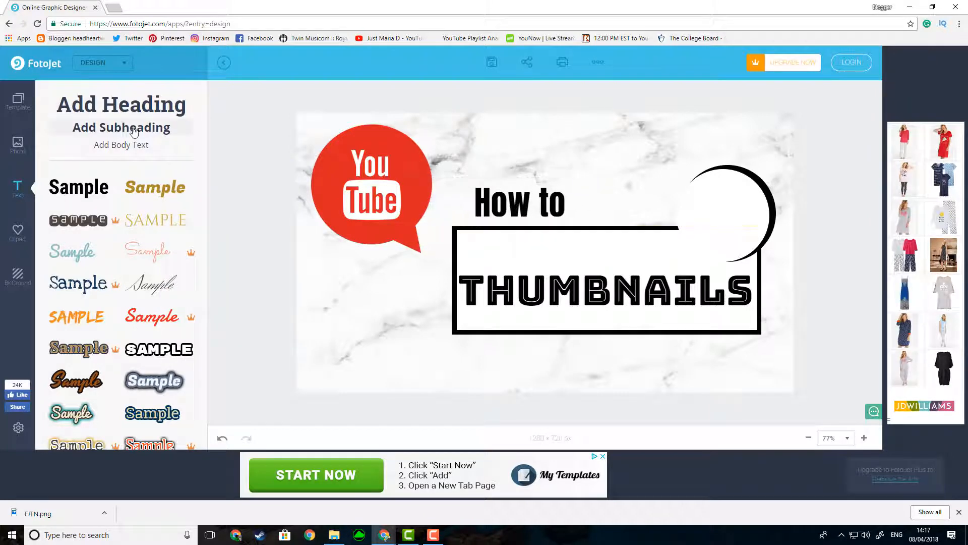
Step: Add a subheading, move it below the bordered box and replace its text with "Make"
left_click(121, 127)
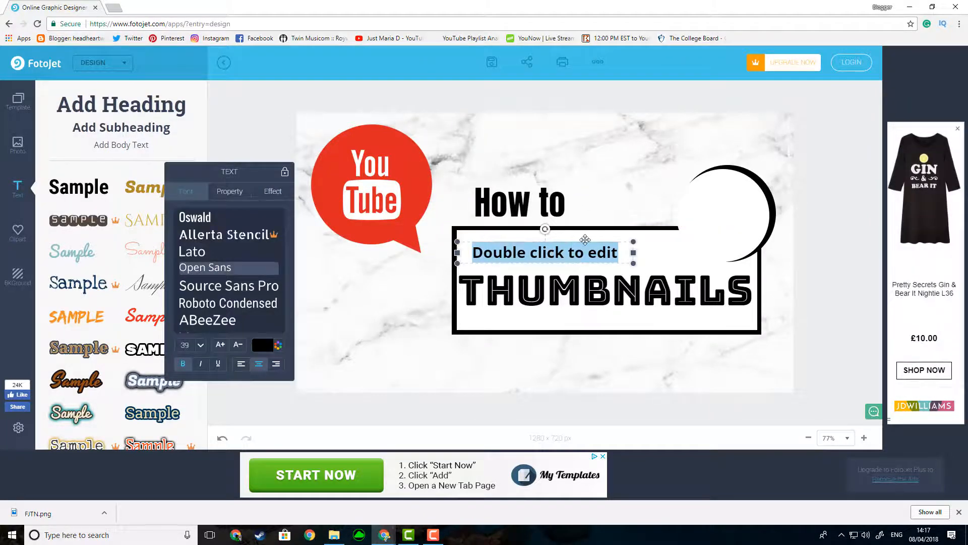
left_click_drag(585, 244, 657, 349)
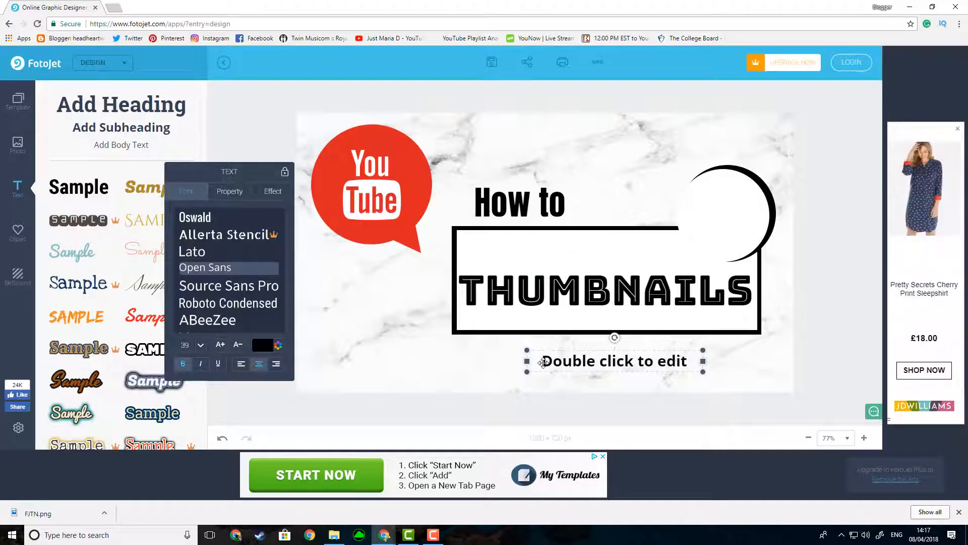
left_click_drag(542, 360, 694, 359)
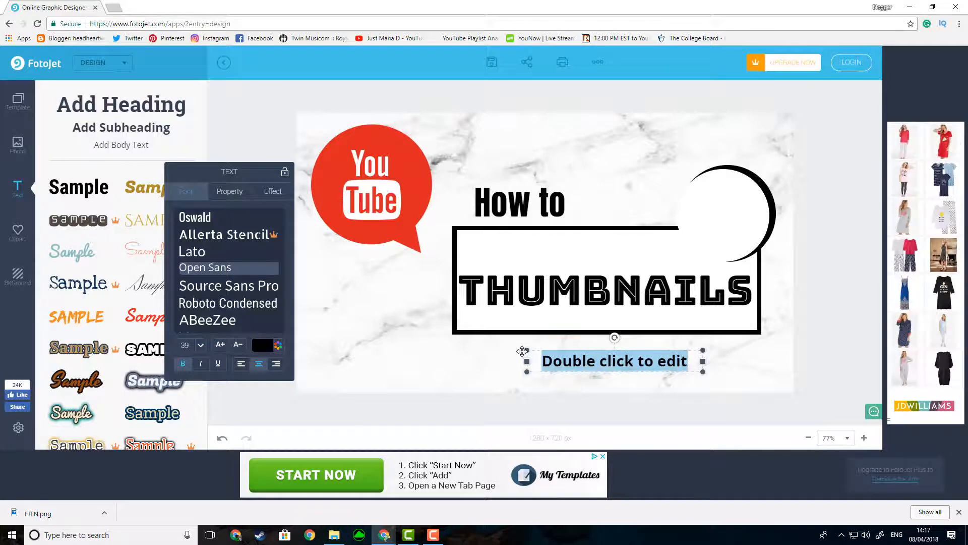
type("Make")
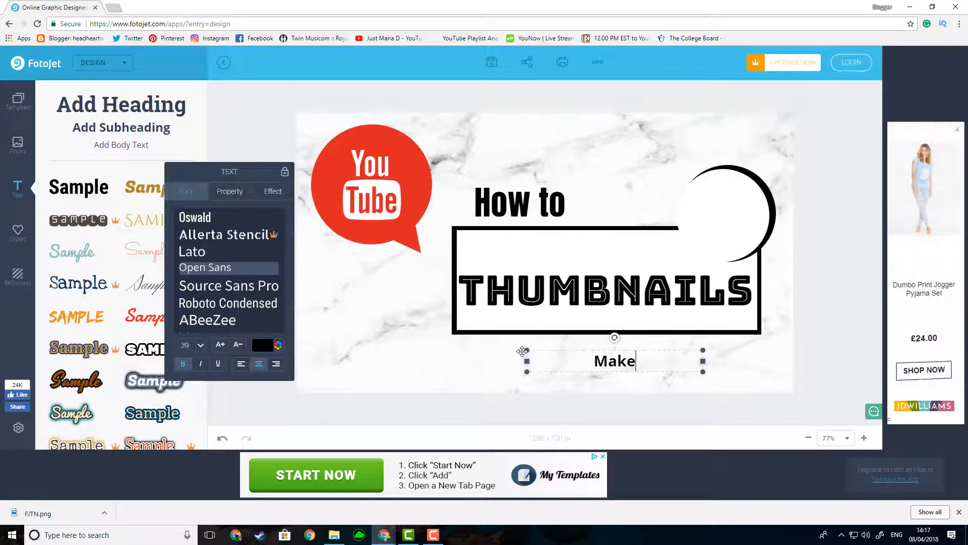
Step: Change the font of the "Make" text to Brusher
left_click_drag(659, 364, 601, 362)
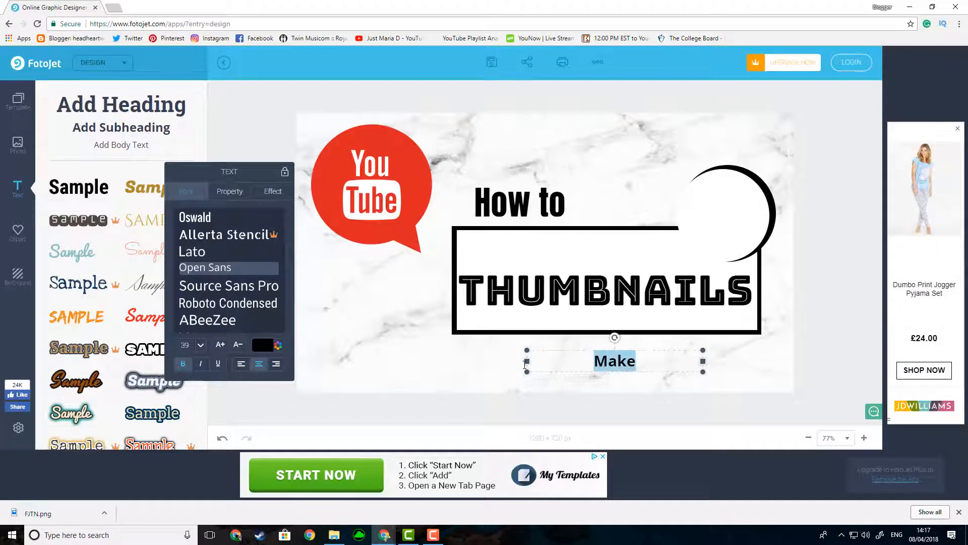
scroll(260, 292, "down", 5)
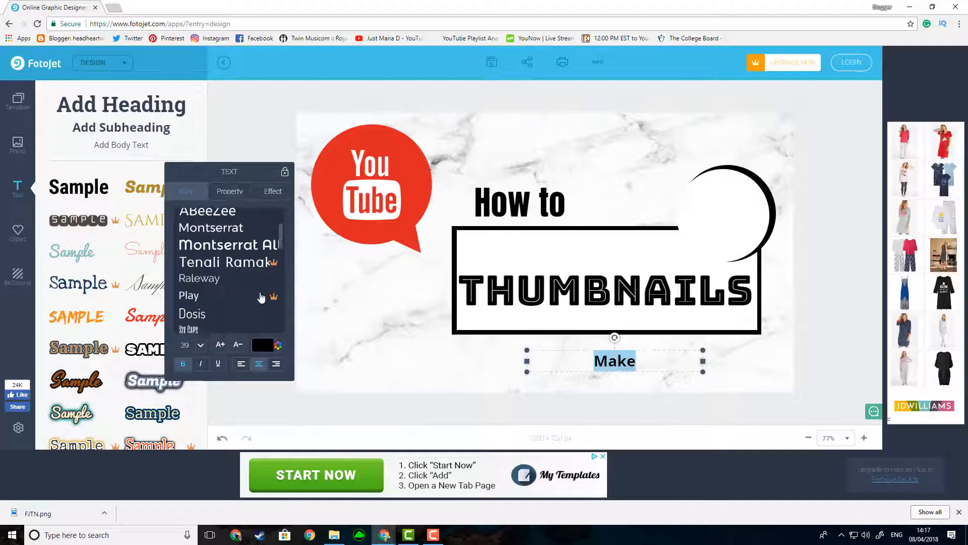
scroll(260, 297, "down", 6)
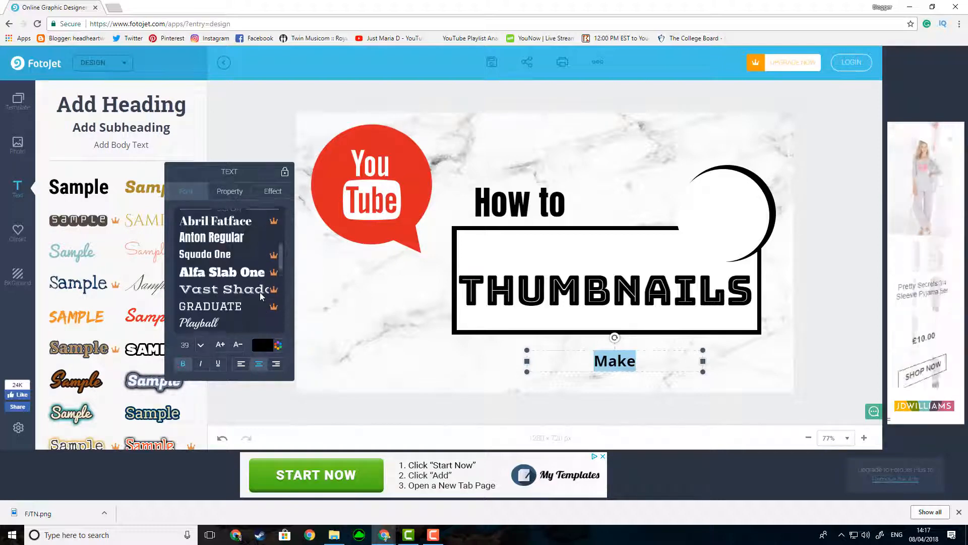
scroll(260, 297, "down", 8)
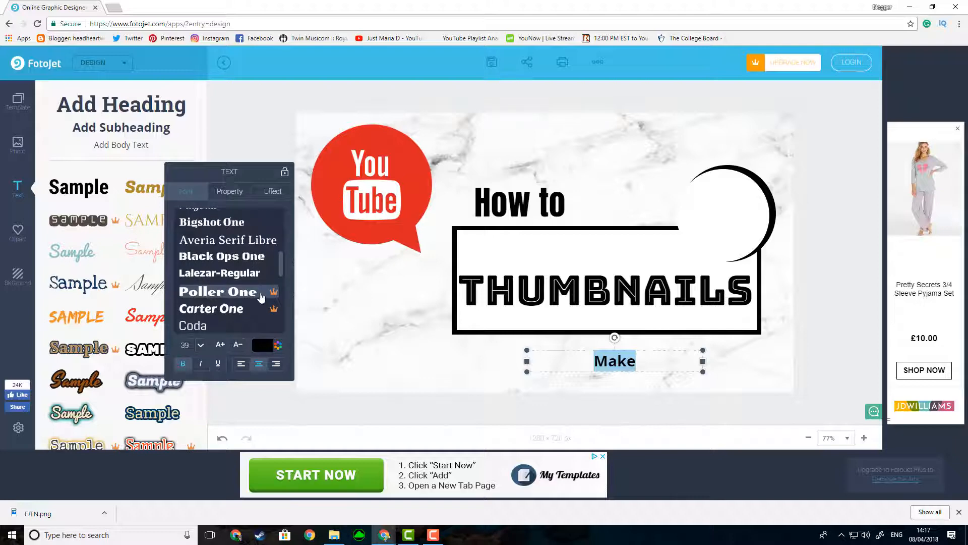
scroll(261, 297, "down", 10)
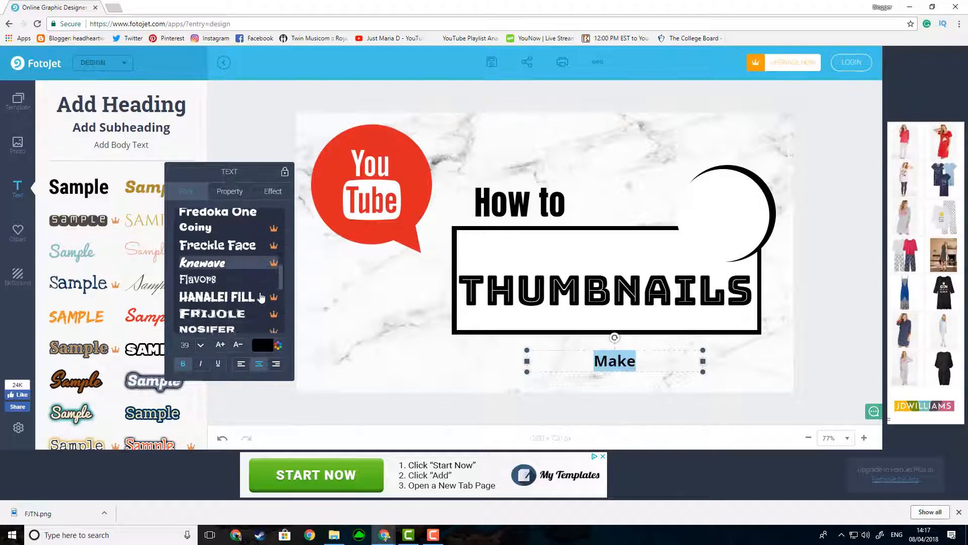
scroll(261, 297, "down", 10)
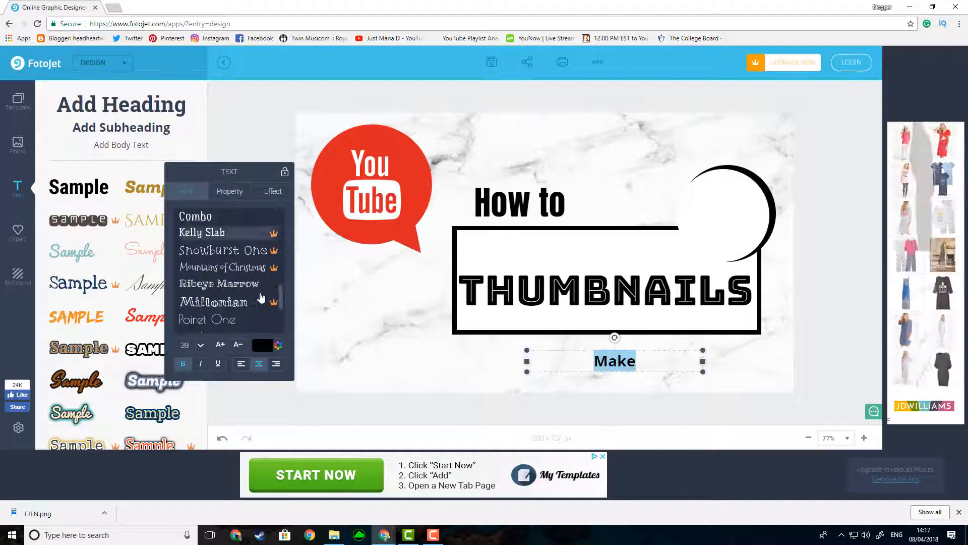
scroll(261, 297, "down", 3)
scroll(260, 297, "up", 8)
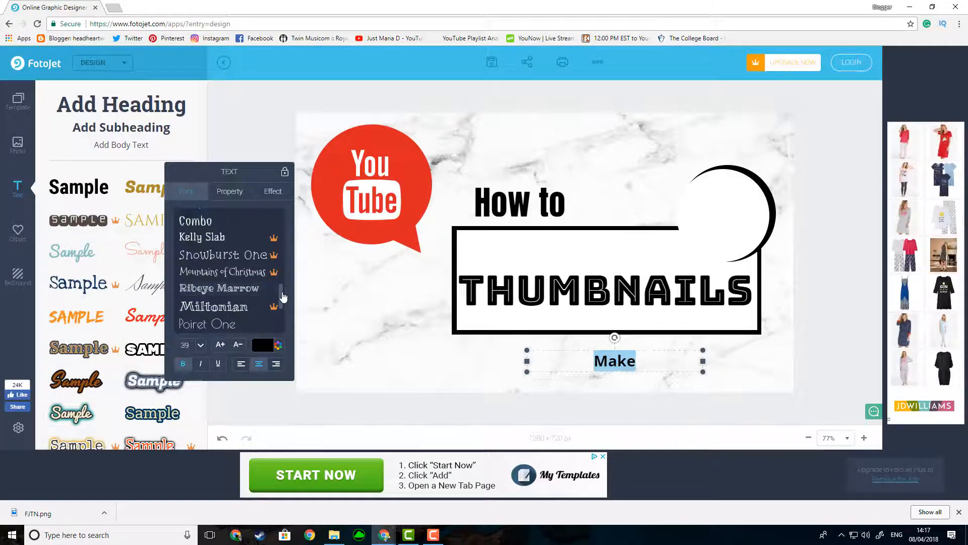
scroll(261, 297, "down", 3)
left_click(242, 235)
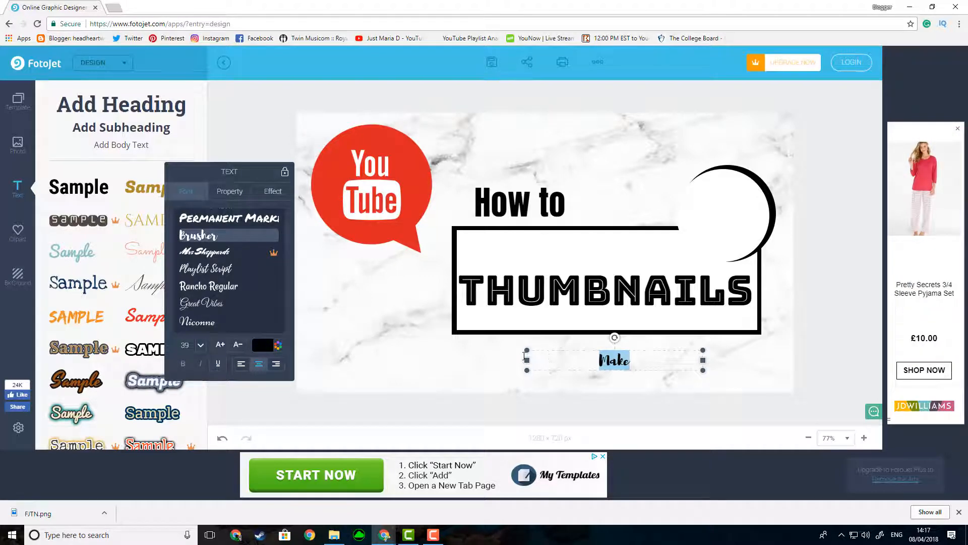
Step: Recolour the "Make" text with a custom bright orange-red matching the YouTube icon
left_click(263, 346)
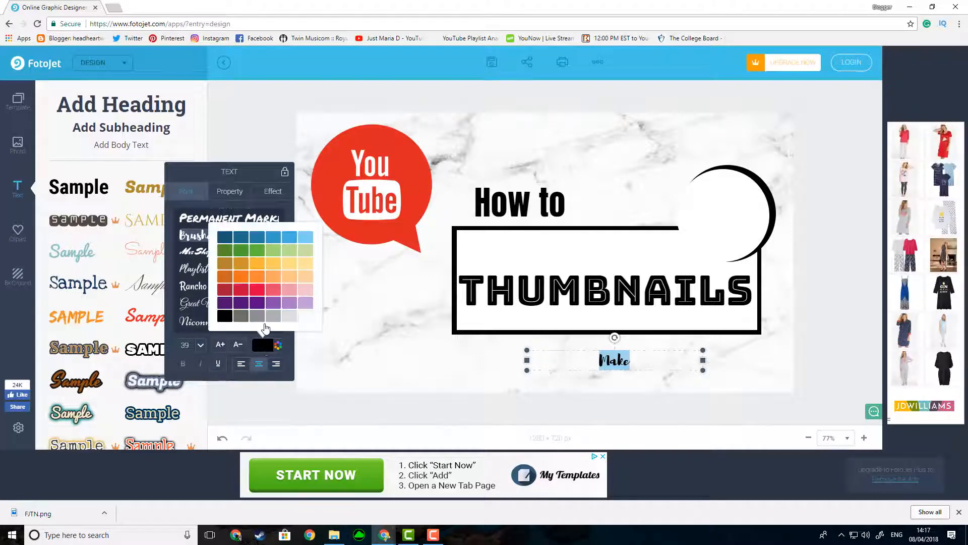
left_click(278, 345)
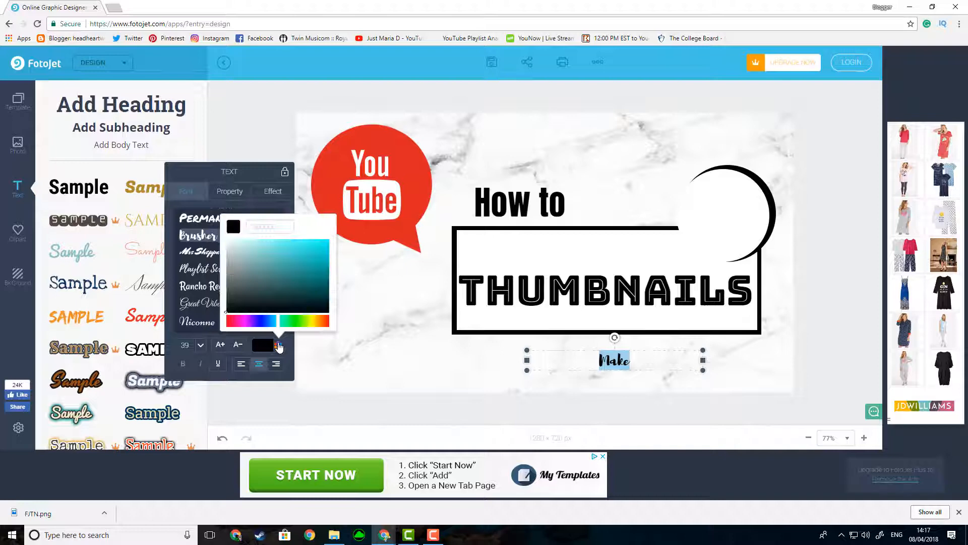
left_click(326, 323)
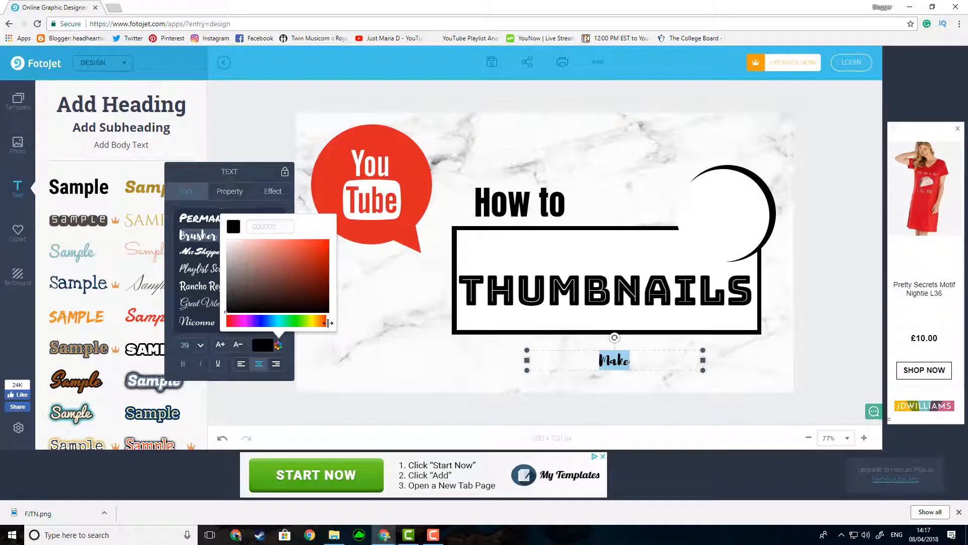
left_click(321, 266)
left_click(323, 254)
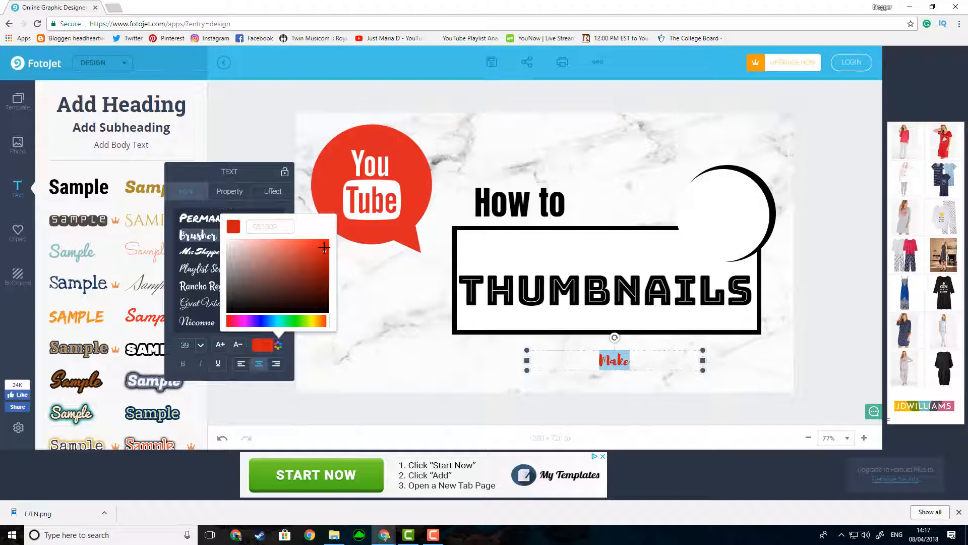
left_click(324, 247)
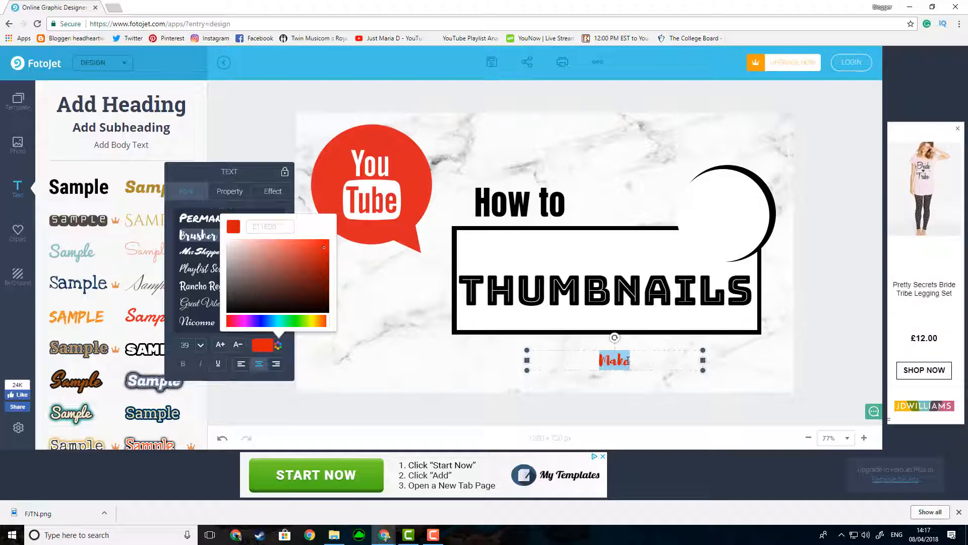
Step: Tilt the "Make" text slightly clockwise and move it into the white circle
left_click_drag(611, 338, 620, 337)
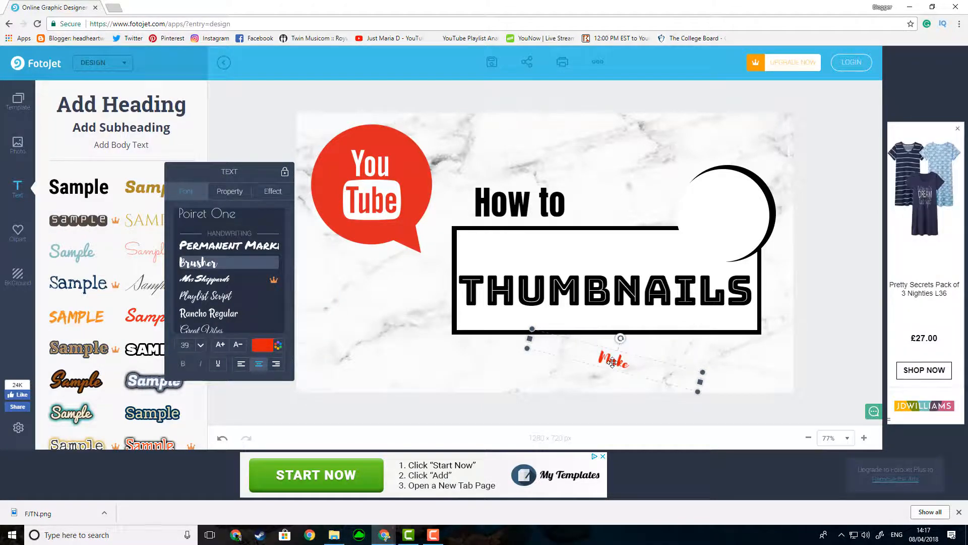
left_click_drag(612, 362, 715, 222)
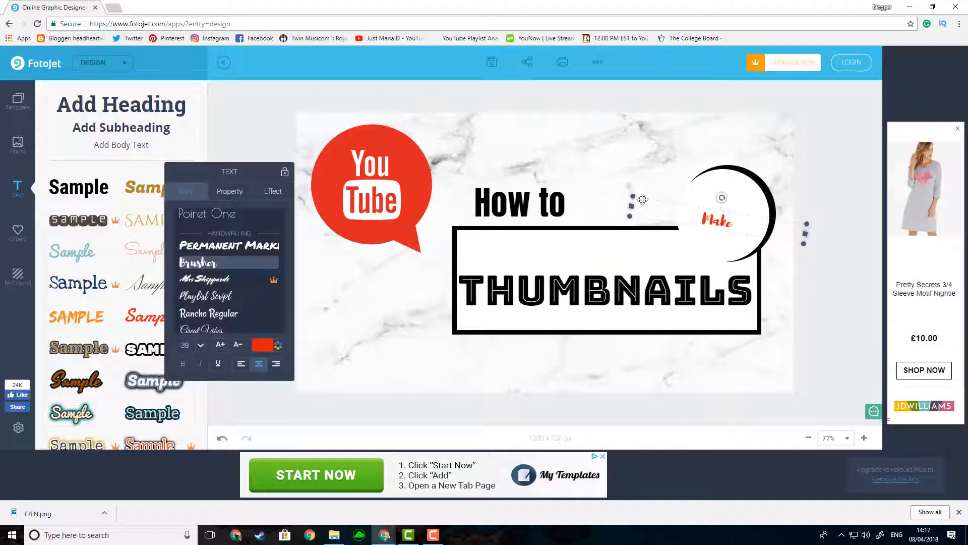
Step: Enlarge the "Make" text to size 126 within the circle and move "How to" up and closer to it
left_click(219, 344)
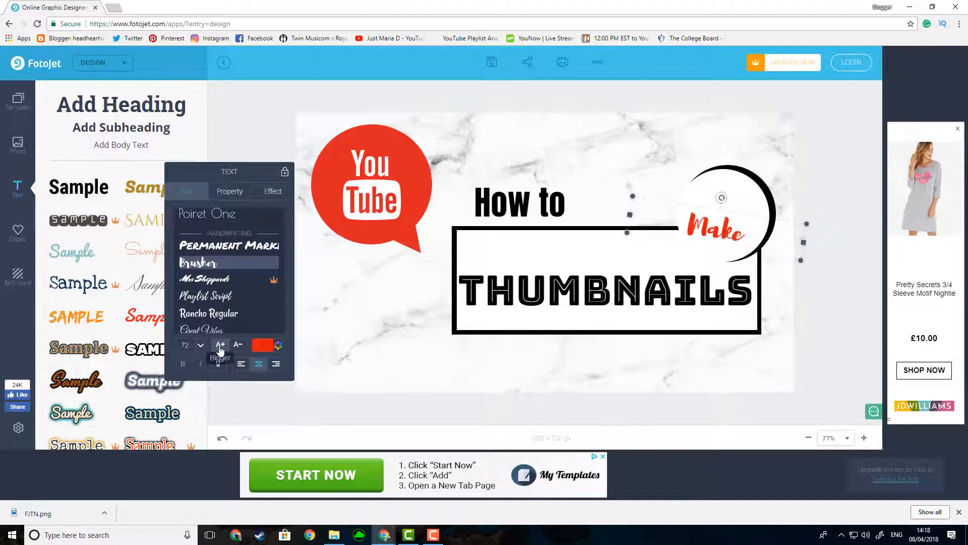
left_click(220, 349)
left_click(220, 349)
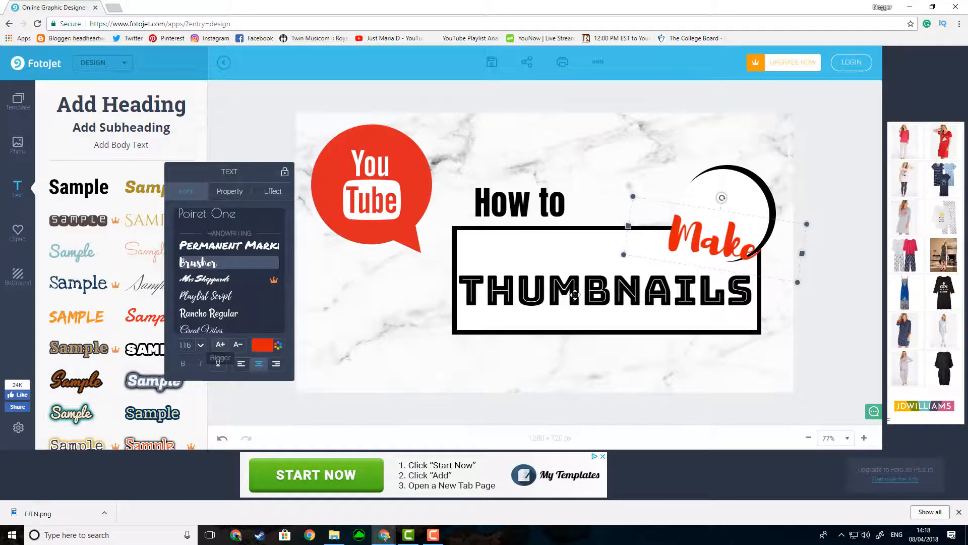
left_click_drag(717, 248, 725, 224)
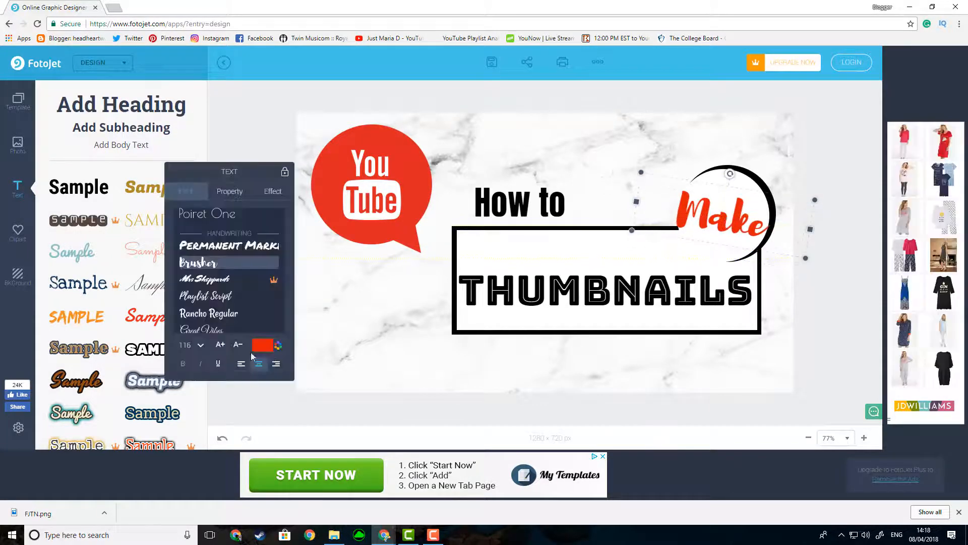
left_click(219, 347)
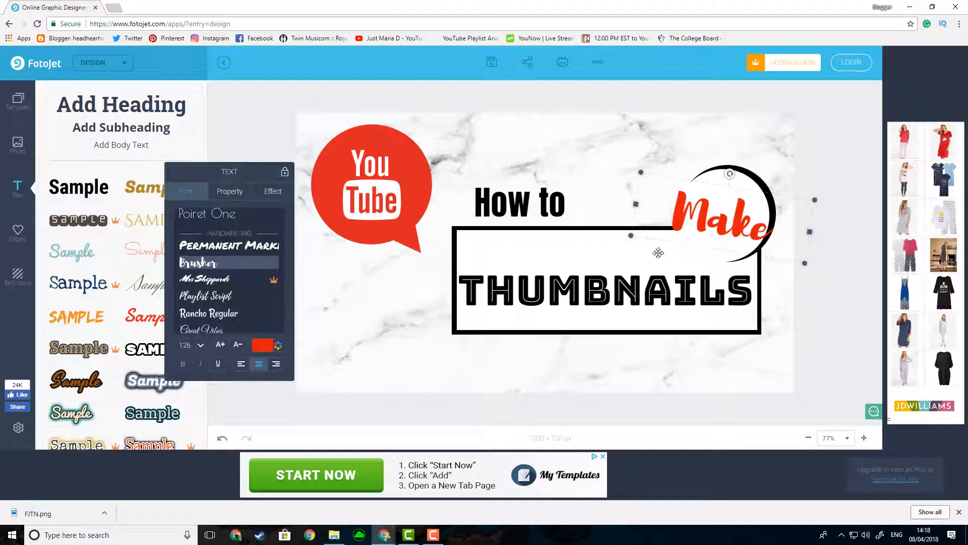
left_click_drag(554, 202, 620, 183)
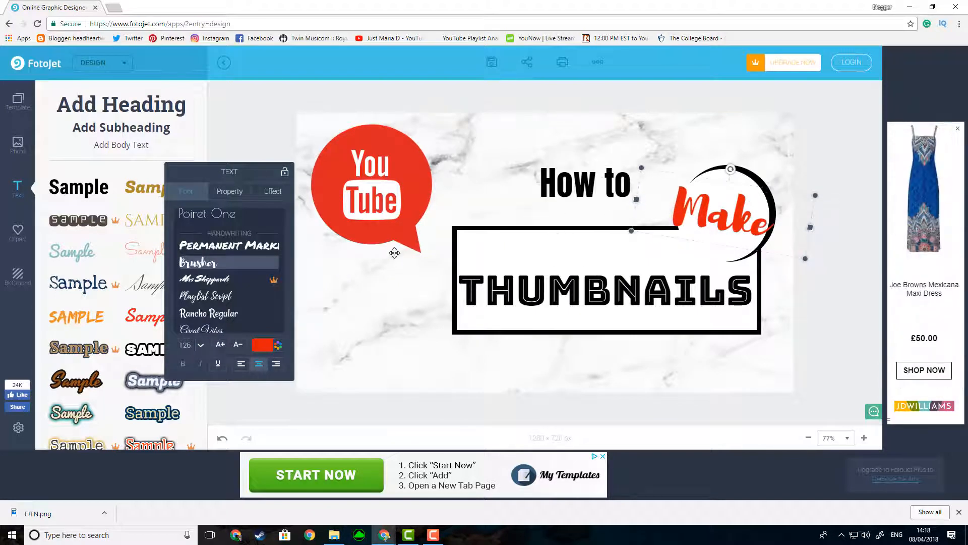
Step: Duplicate the "Make" text, move the copy to the box's lower edge and replace its text with "with"
left_click(273, 191)
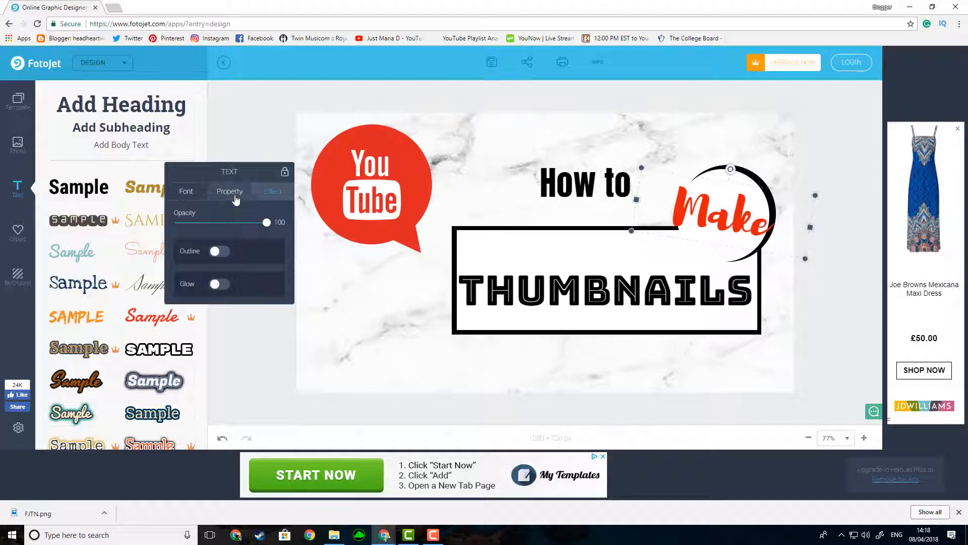
left_click(230, 192)
left_click(190, 252)
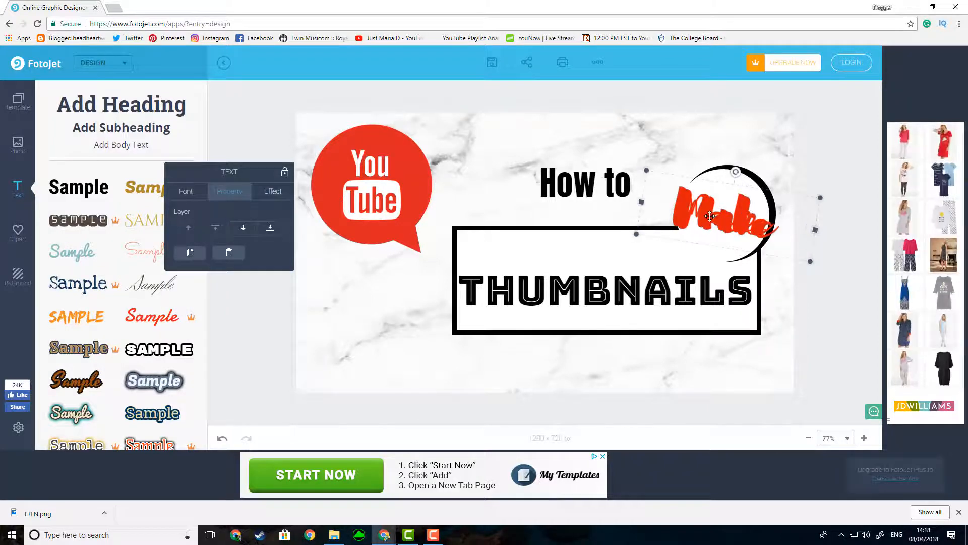
left_click_drag(710, 215, 566, 356)
left_click(551, 354)
double_click(554, 355)
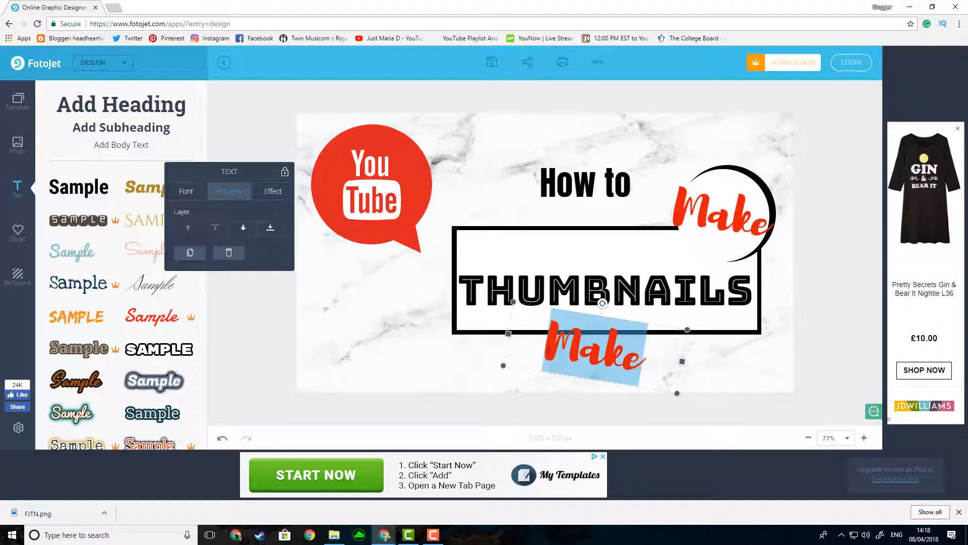
type("with")
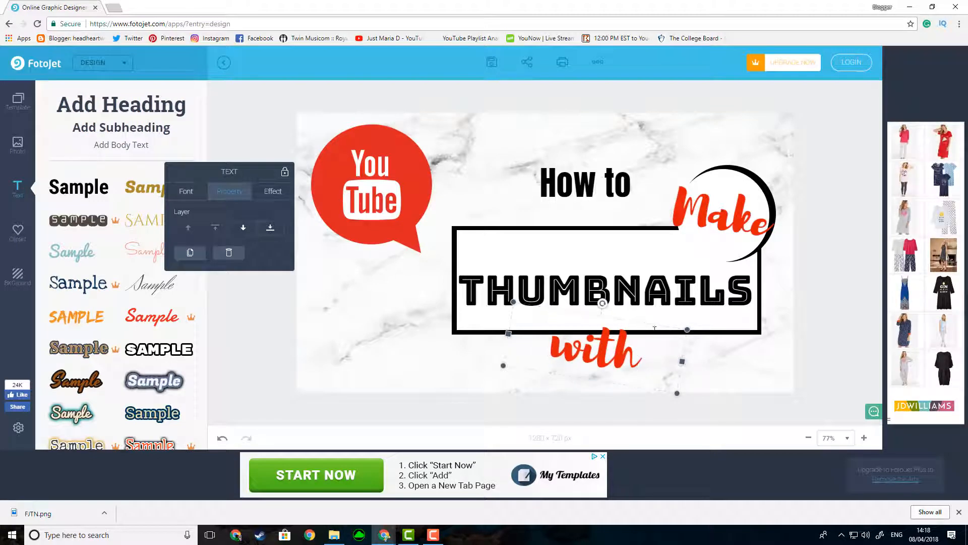
Step: Shrink the "with" text to less than half its size and position it just under the box's lower edge
left_click_drag(512, 303, 600, 353)
left_click_drag(655, 376, 644, 348)
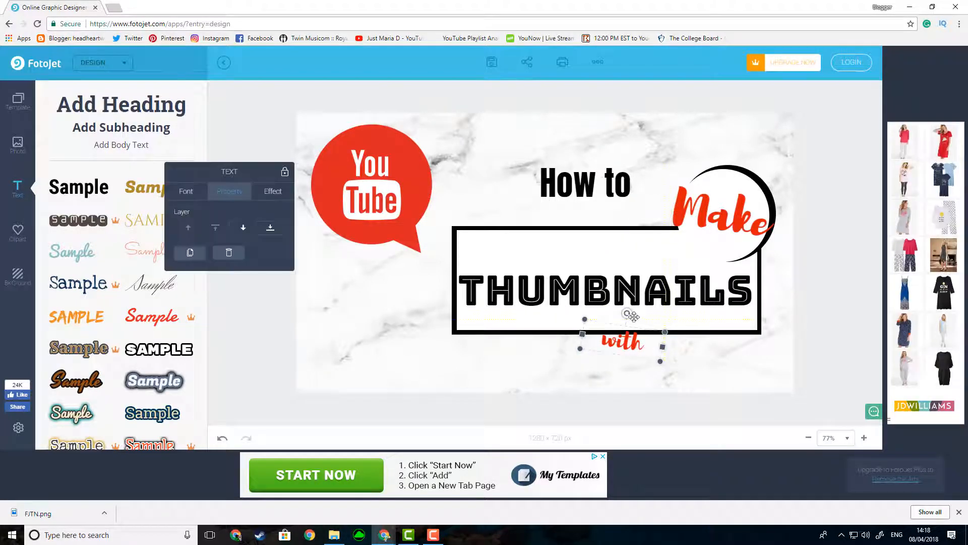
left_click_drag(628, 314, 626, 313)
left_click(419, 309)
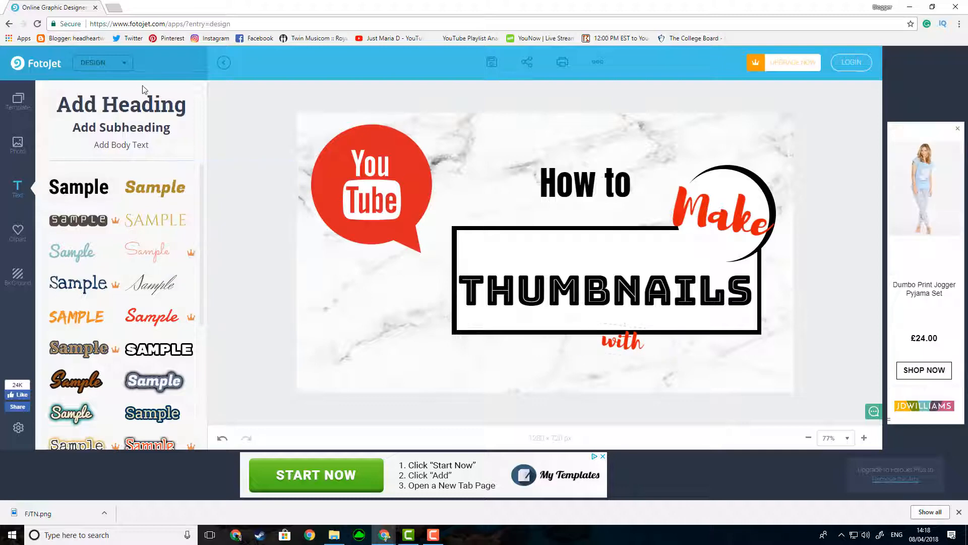
Step: Add a subheading reading "FotoJet" just below the word "with" and enlarge it to size 47
left_click(144, 129)
double_click(624, 253)
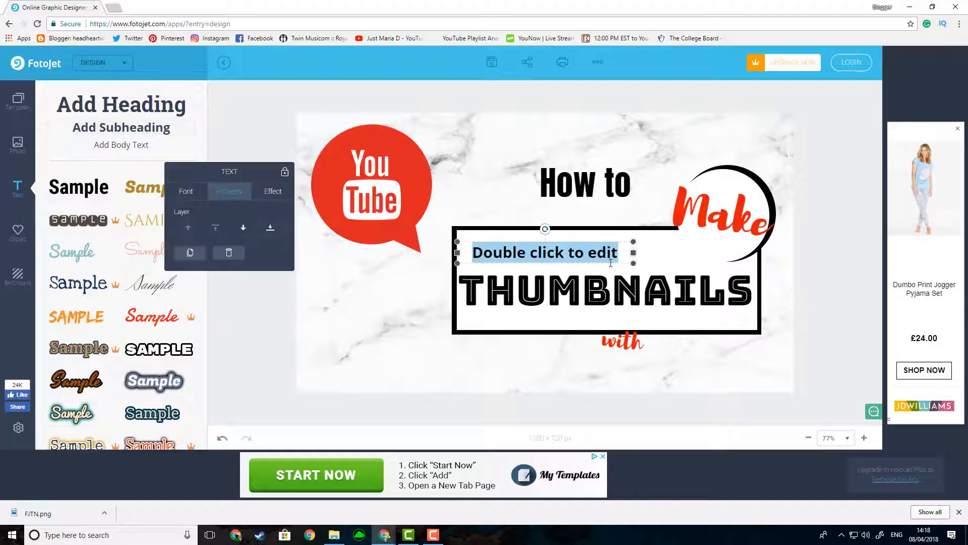
type("FotoJet")
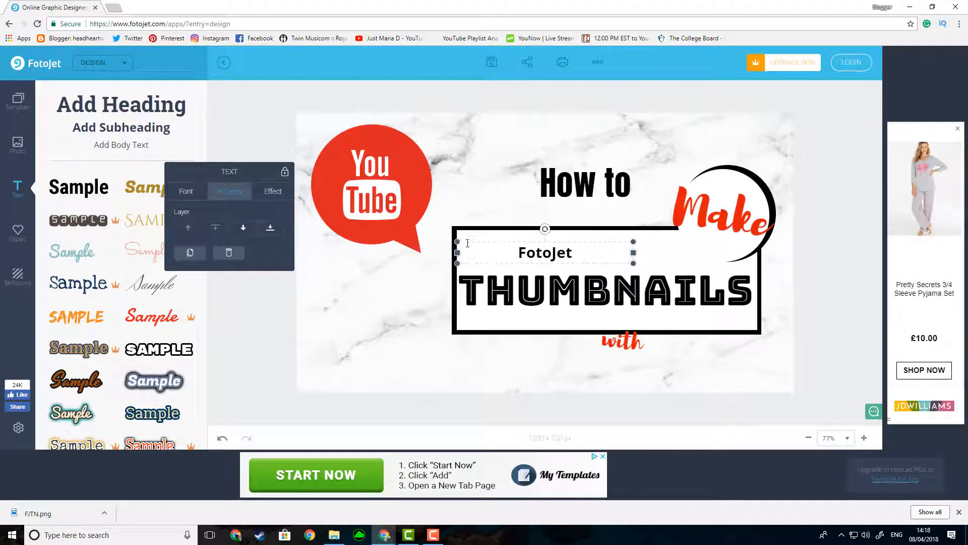
left_click_drag(494, 240, 617, 351)
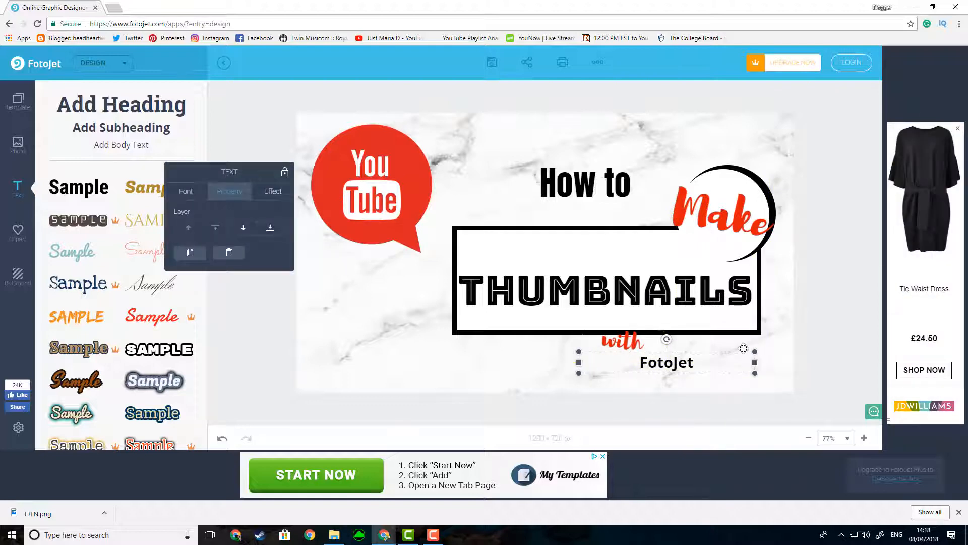
left_click_drag(754, 350, 789, 347)
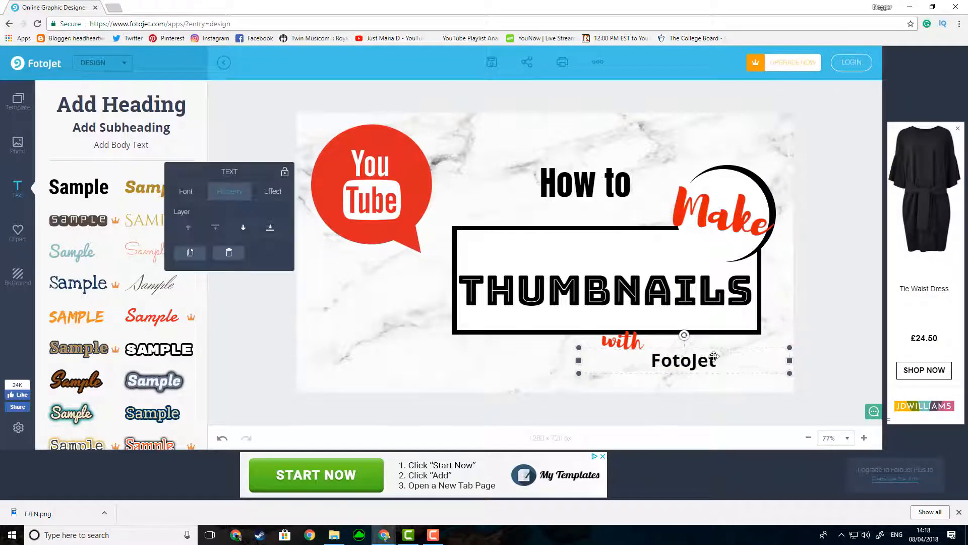
Step: Change the "FotoJet" text to the Hind Madurai font at size 72 and move it up beside the word "with"
double_click(740, 359)
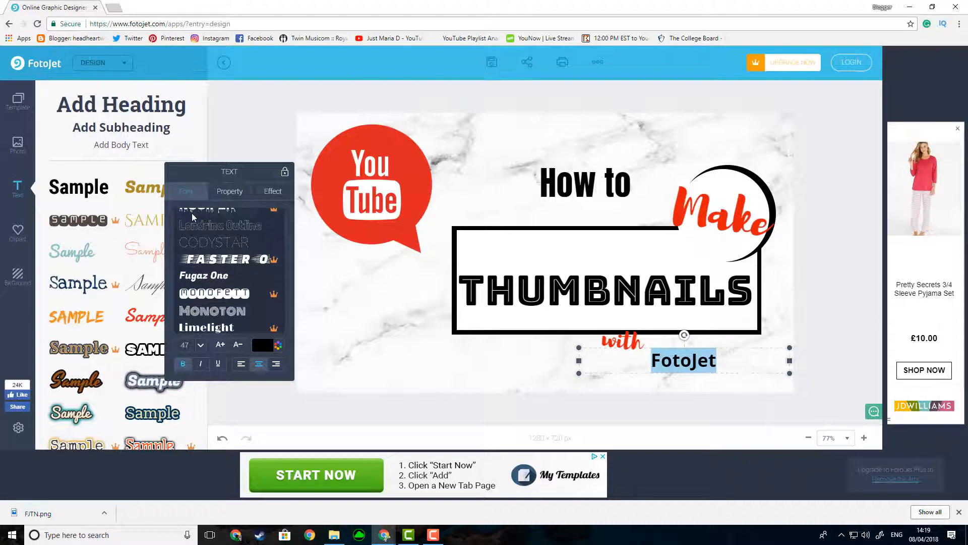
scroll(197, 227, "up", 6)
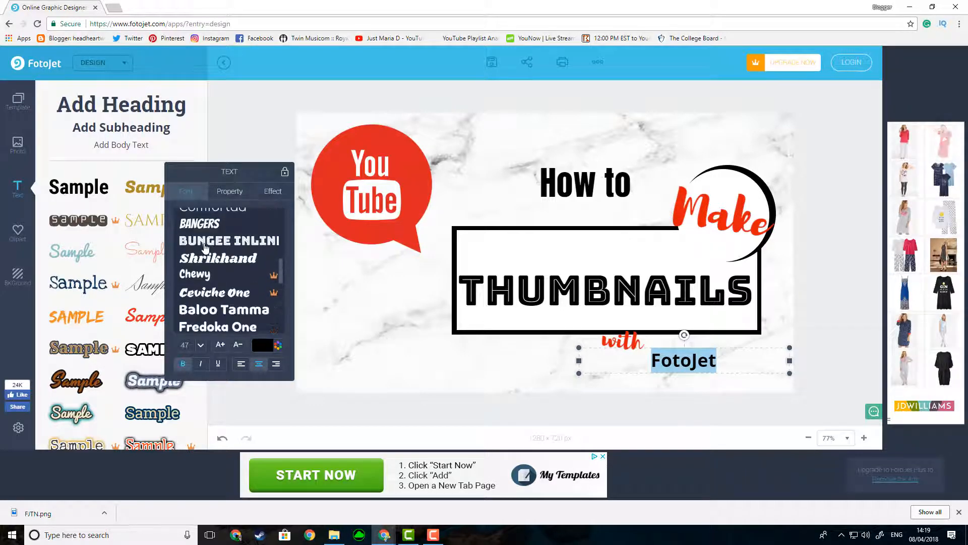
scroll(205, 247, "up", 5)
left_click(212, 256)
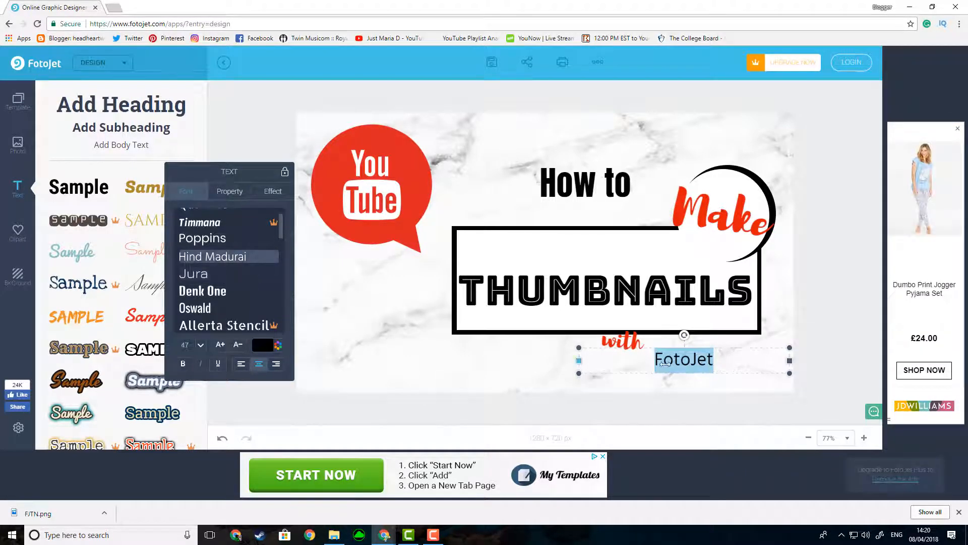
left_click(220, 344)
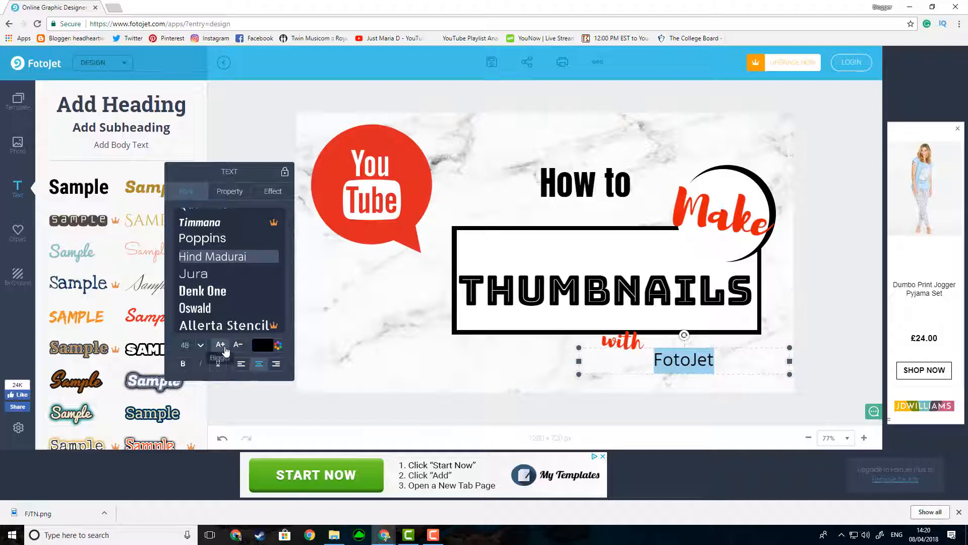
left_click(221, 345)
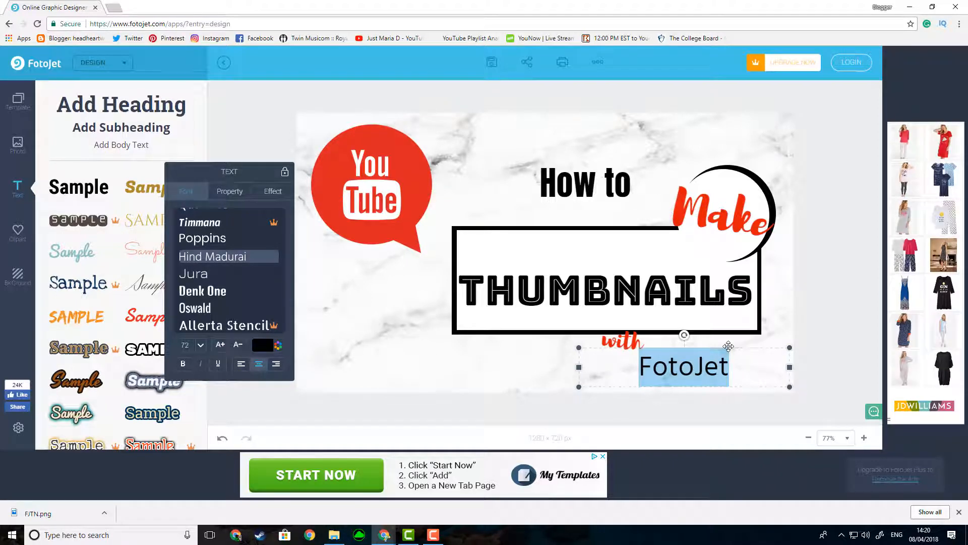
left_click_drag(728, 346, 740, 332)
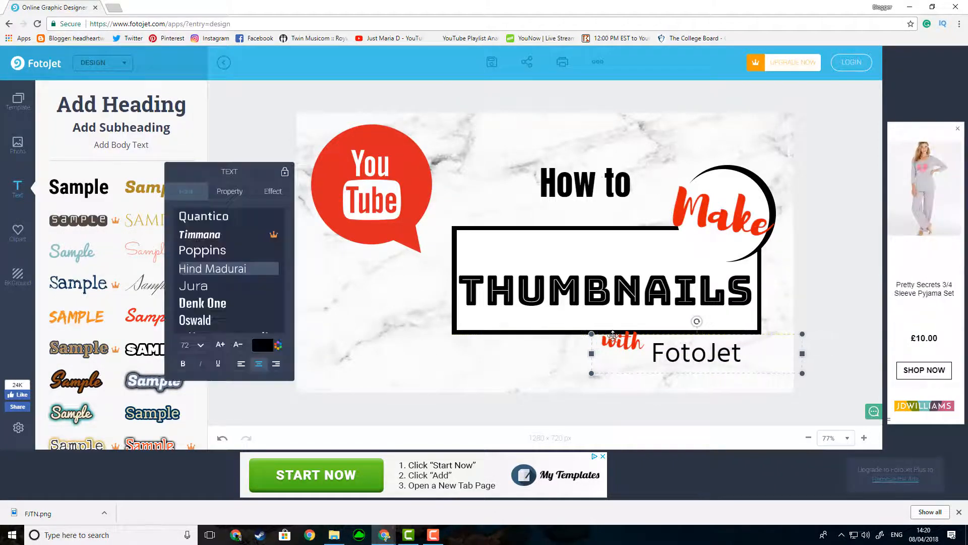
Step: Tilt the word "with" slightly counter-clockwise, shift it a little left, and place "FotoJet" directly beside it under the box
left_click_drag(613, 335, 617, 355)
left_click(623, 343)
left_click_drag(628, 313, 620, 313)
left_click_drag(626, 343, 619, 342)
left_click_drag(703, 374, 687, 356)
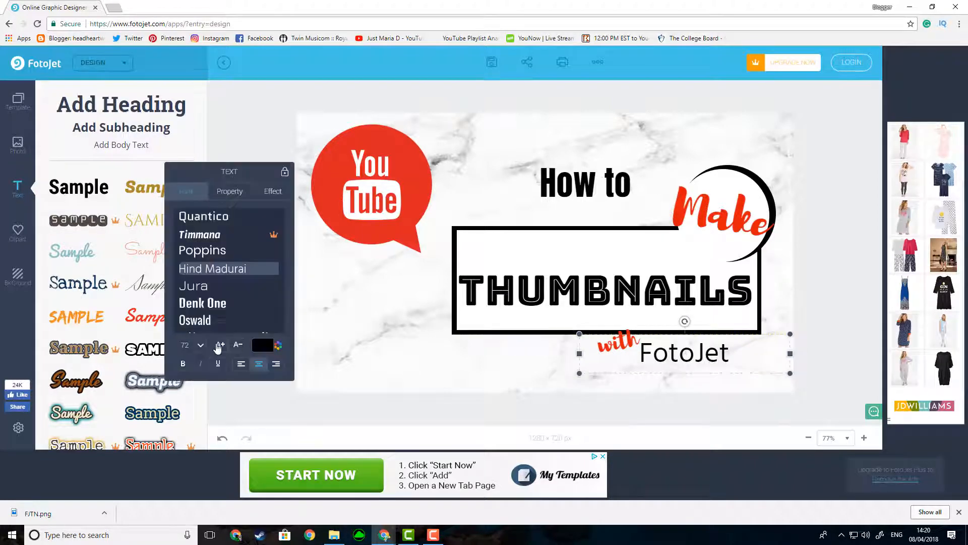
Step: Set the font size of the "FotoJet" text to 60
left_click(201, 346)
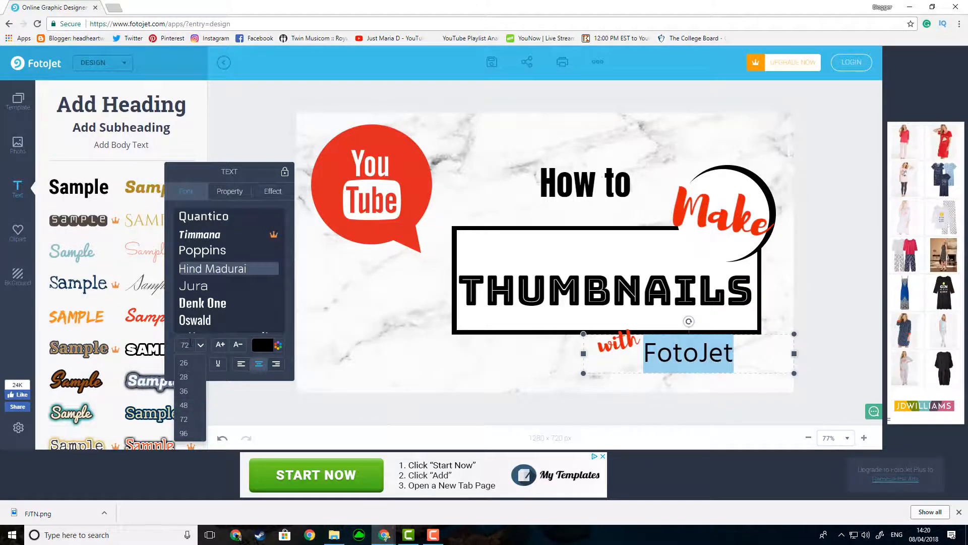
double_click(180, 344)
type("6")
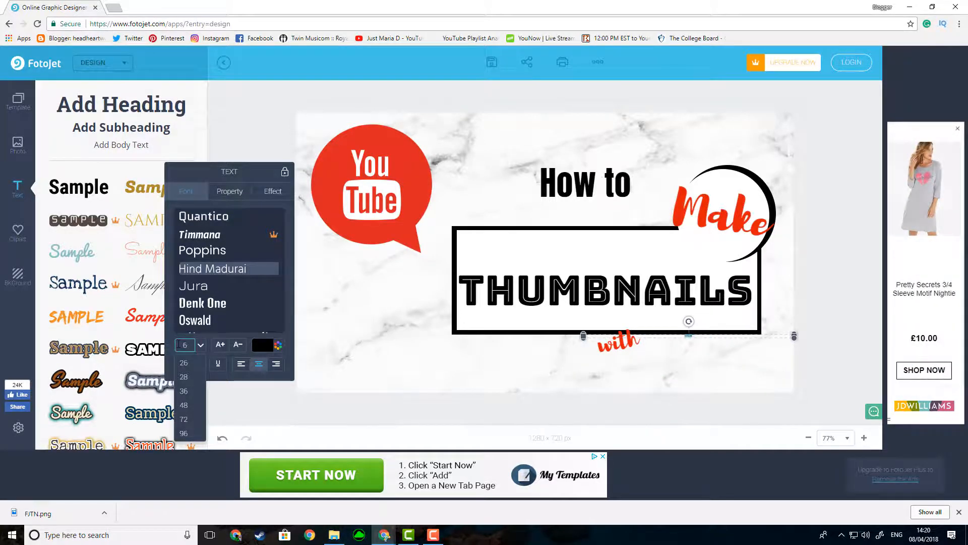
type("0")
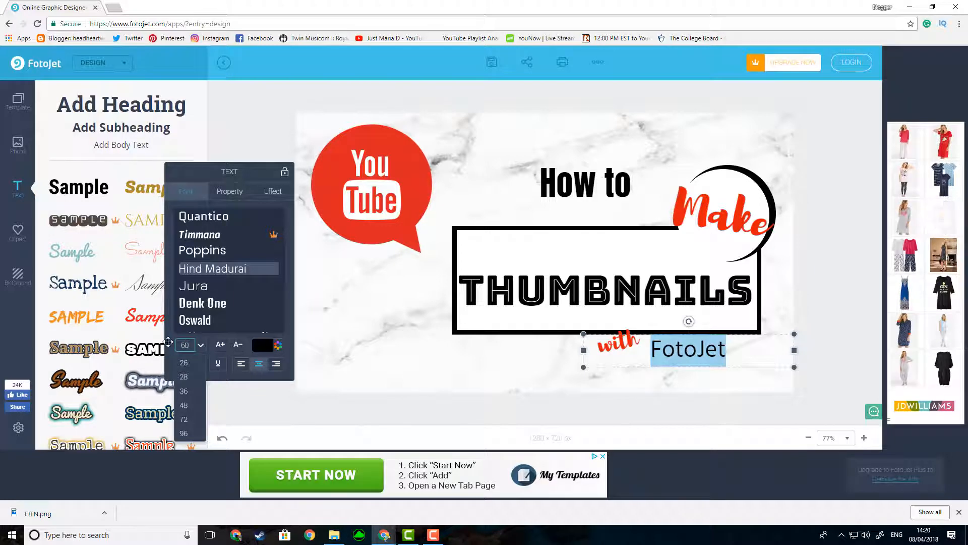
Step: Enlarge the YouTube icon, bring it to the front layer and move it so its tail overlaps the bordered box
left_click(373, 192)
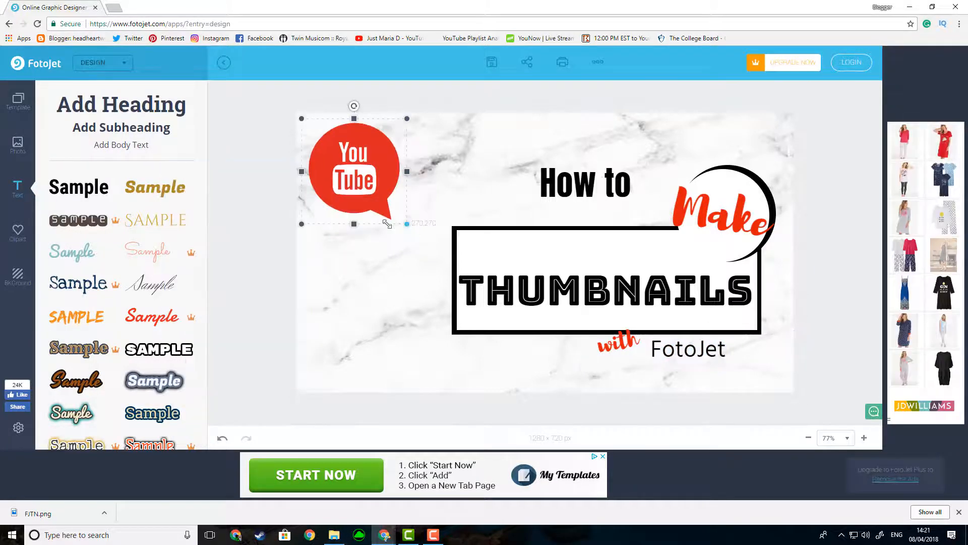
left_click_drag(443, 259, 487, 305)
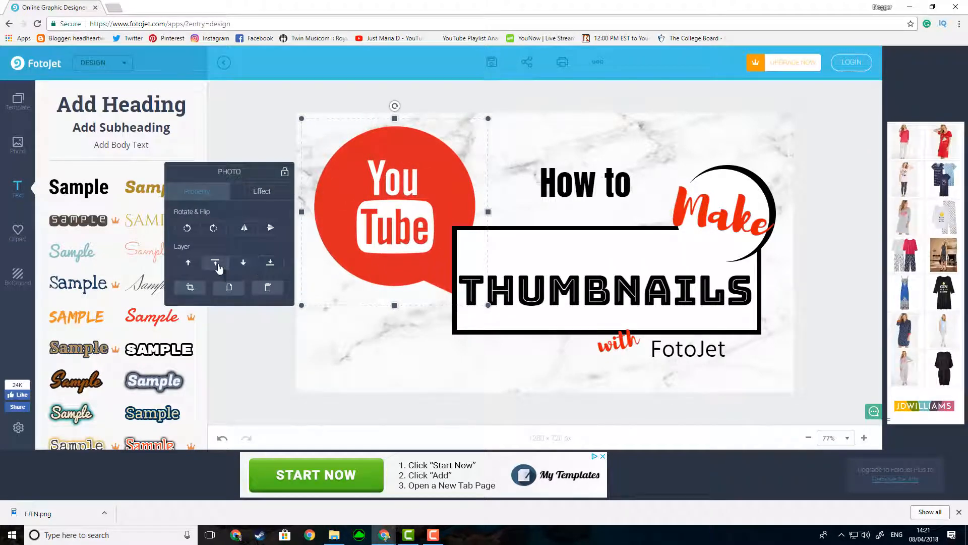
left_click(215, 264)
left_click_drag(377, 245, 391, 243)
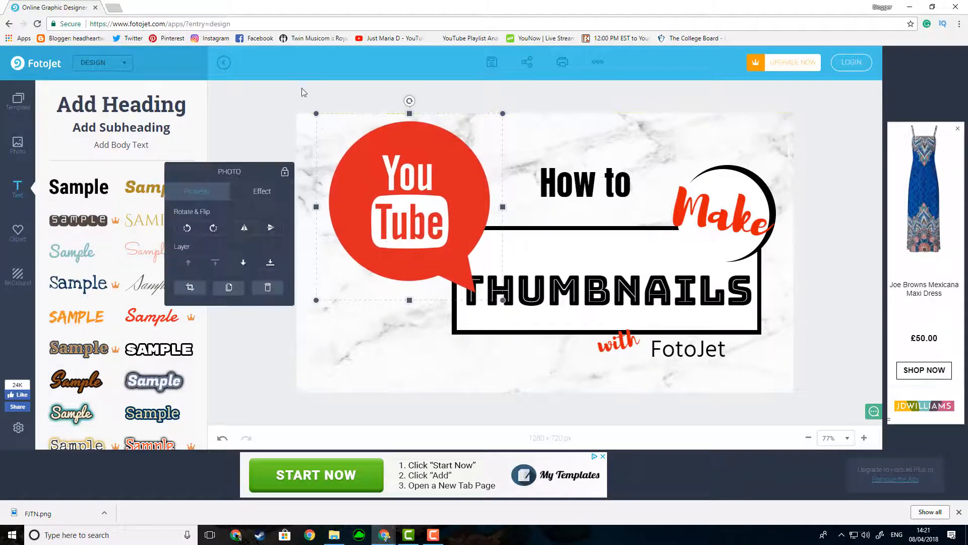
Step: Tilt the YouTube icon counter-clockwise and shrink it slightly, keeping its tail over the box's upper-left corner
left_click(411, 103)
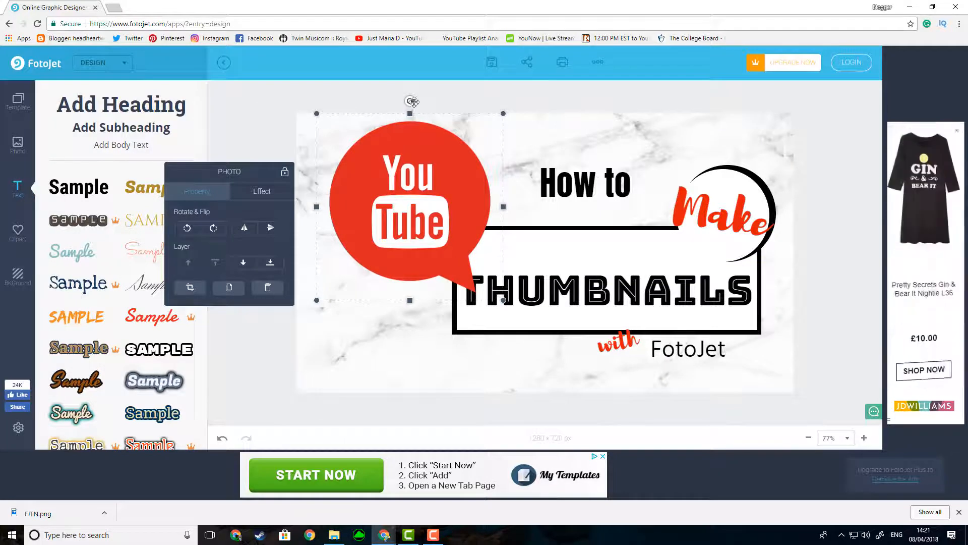
left_click_drag(410, 102, 364, 110)
left_click_drag(455, 87, 441, 101)
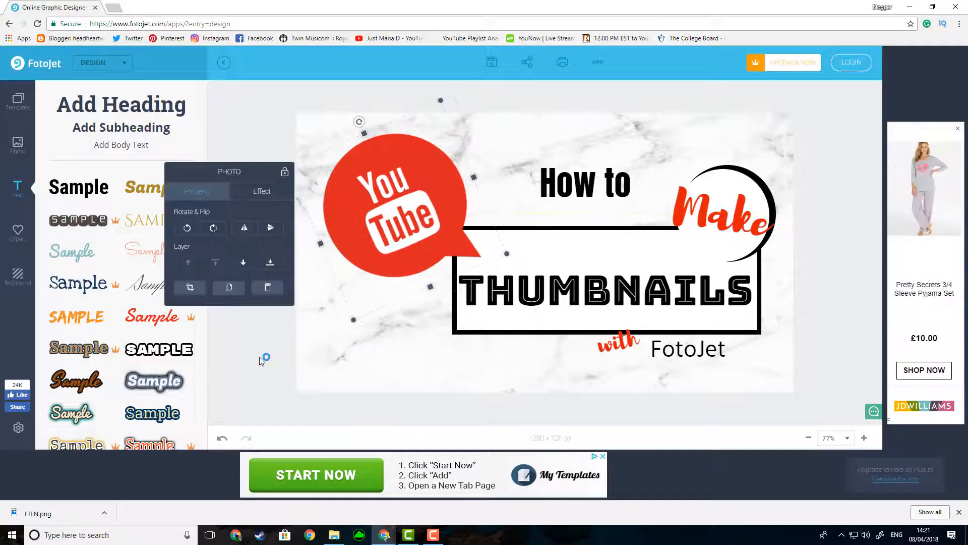
left_click_drag(507, 254, 510, 255)
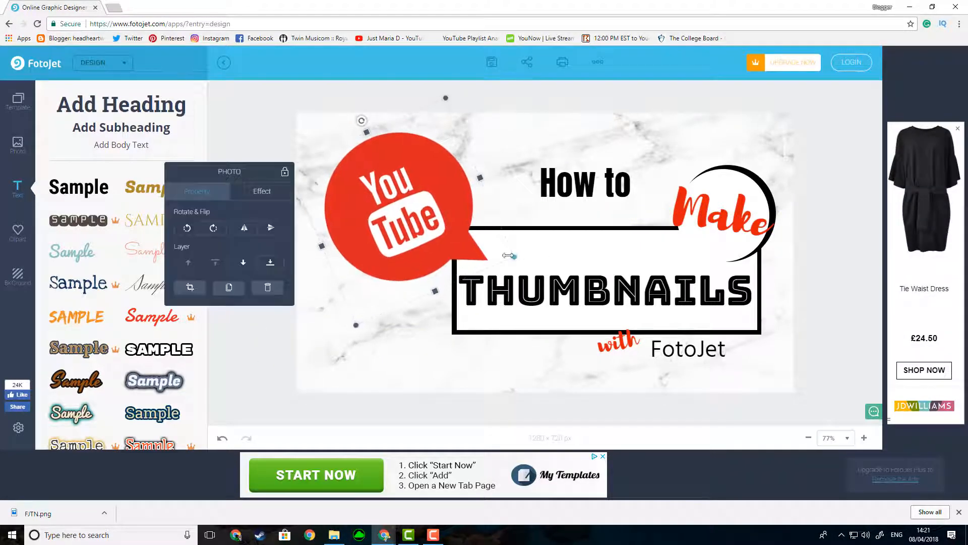
left_click_drag(363, 122, 371, 122)
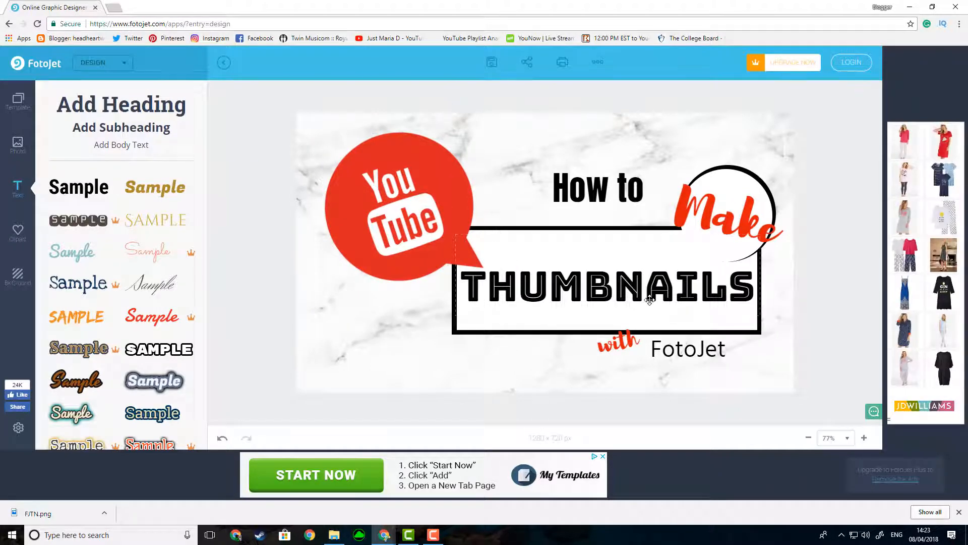
Step: Save the finished design for free as a PNG file named YTFJ
left_click(492, 65)
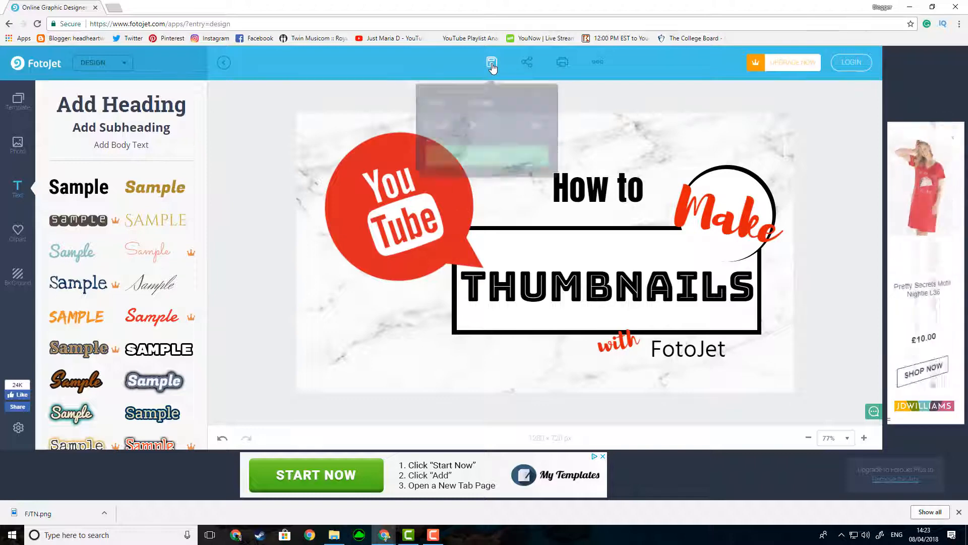
left_click(461, 94)
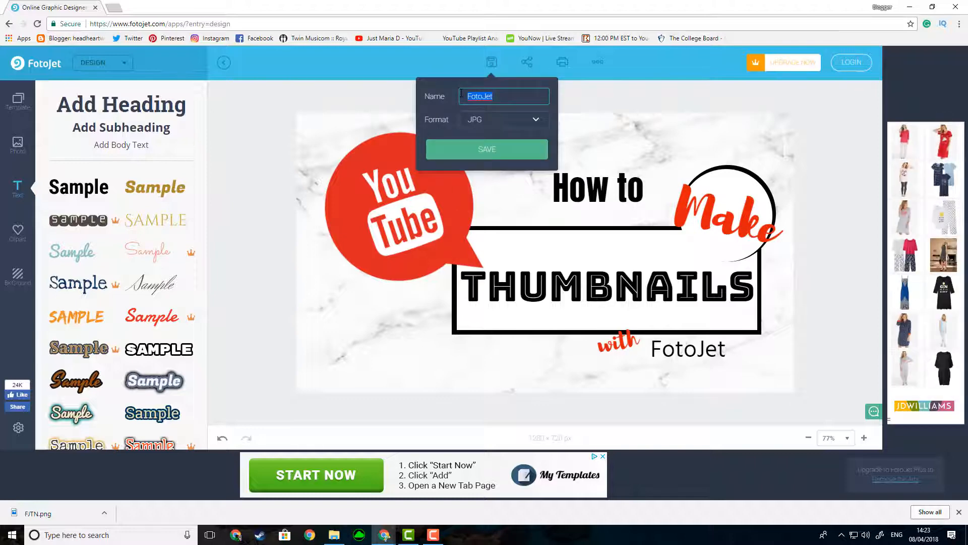
type("YTFJ")
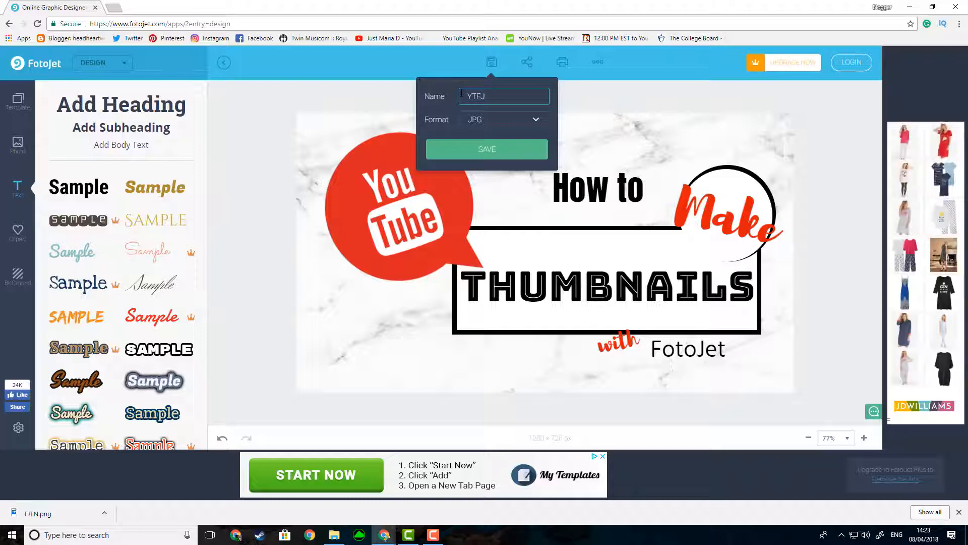
left_click(537, 121)
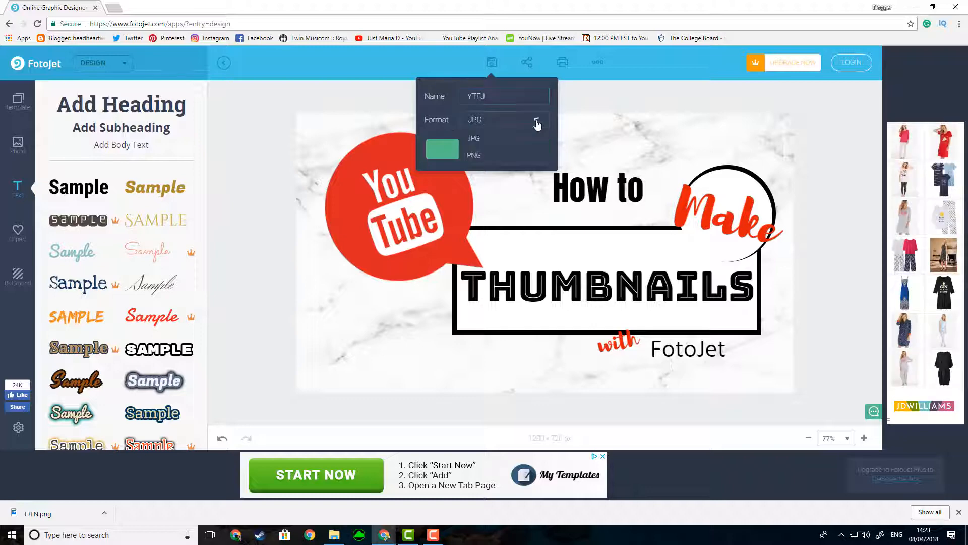
left_click(520, 156)
left_click(521, 161)
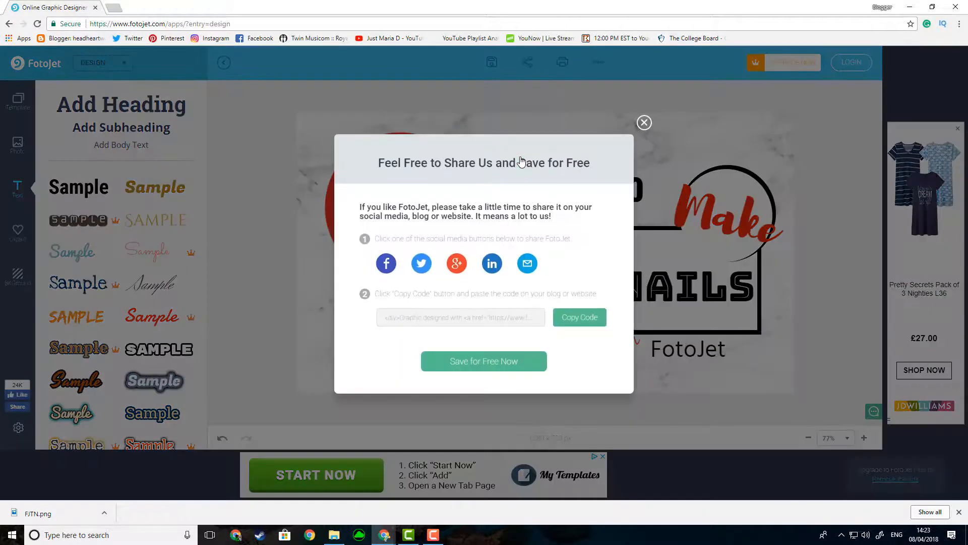
left_click(482, 362)
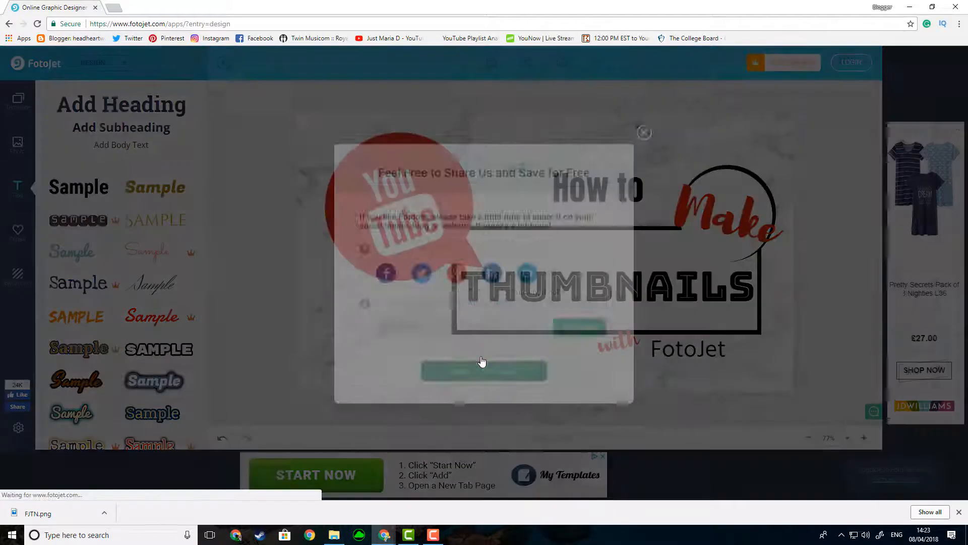